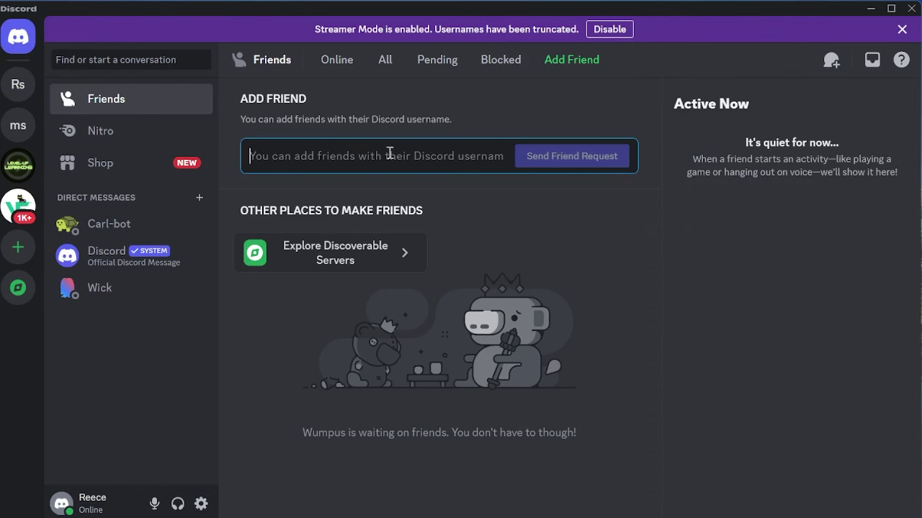
Join the General voice channel on the first server and open that channel's settings.
{"action": "left_click", "coordinate": [22, 86]}
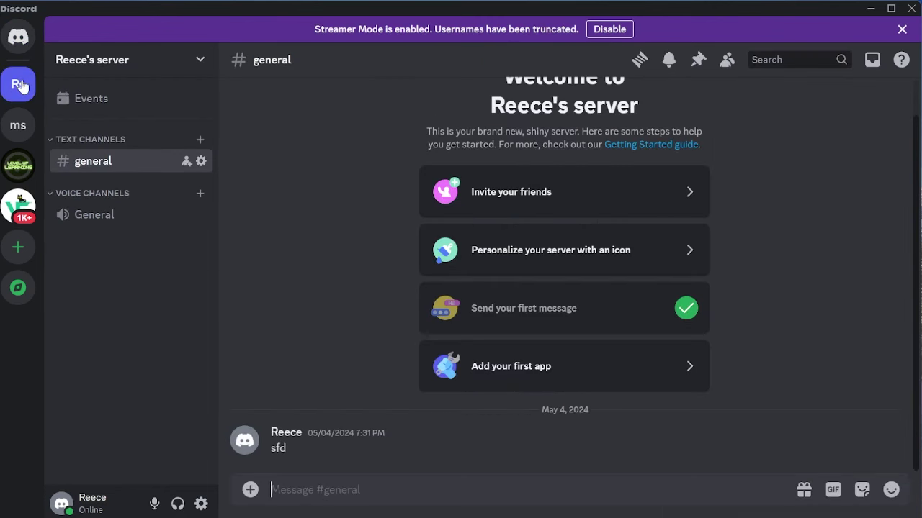
{"action": "left_click", "coordinate": [130, 222]}
{"action": "right_click", "coordinate": [121, 212]}
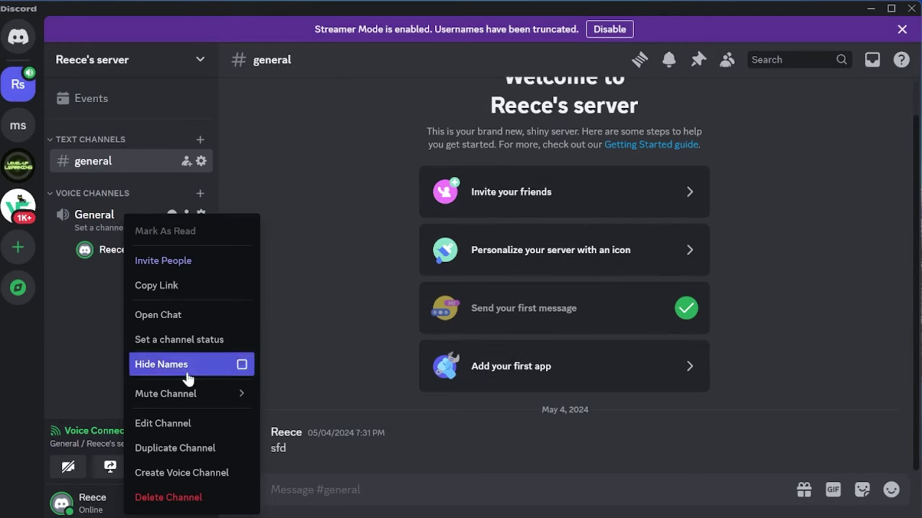
{"action": "left_click", "coordinate": [192, 428]}
Open the voice channel's Region Override choices and browse the available regions.
{"action": "scroll", "coordinate": [346, 164], "scroll_direction": "down", "scroll_amount": 6}
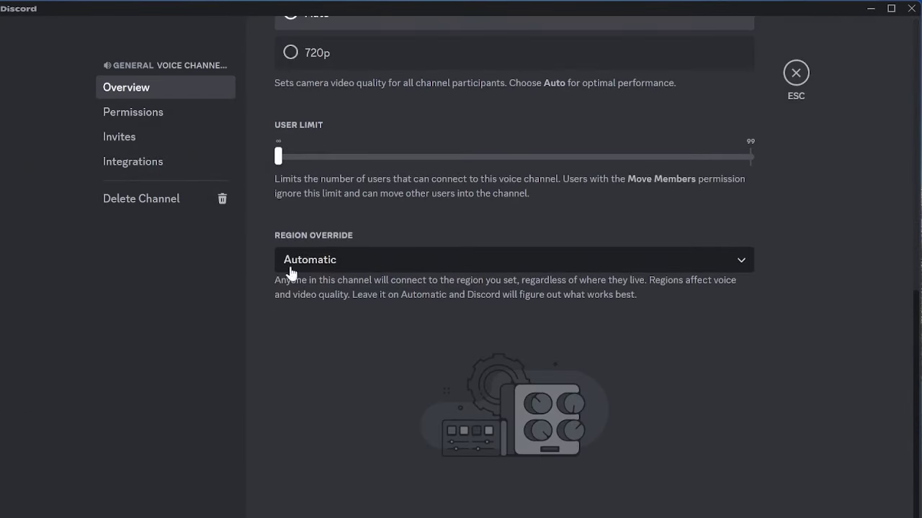
{"action": "left_click", "coordinate": [339, 269]}
{"action": "scroll", "coordinate": [337, 350], "scroll_direction": "down", "scroll_amount": 1}
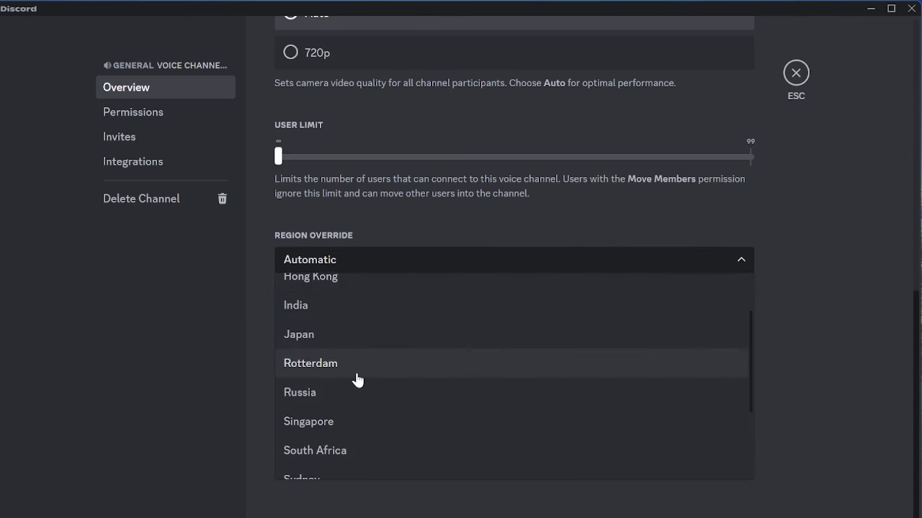
{"action": "scroll", "coordinate": [356, 379], "scroll_direction": "down", "scroll_amount": 2}
Set the voice channel's bitrate to 55 kbps and leave the channel settings.
{"action": "scroll", "coordinate": [336, 383], "scroll_direction": "up", "scroll_amount": 5}
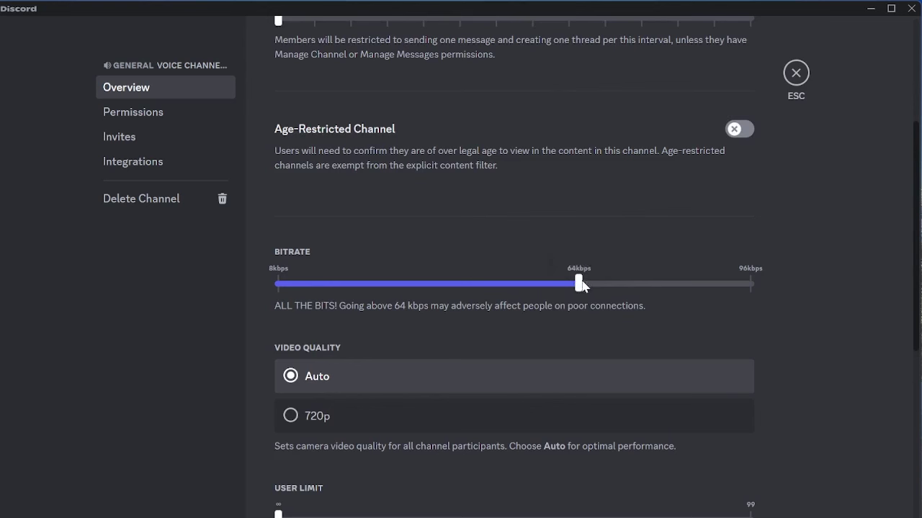
{"action": "left_click_drag", "start_coordinate": [580, 282], "coordinate": [531, 280]}
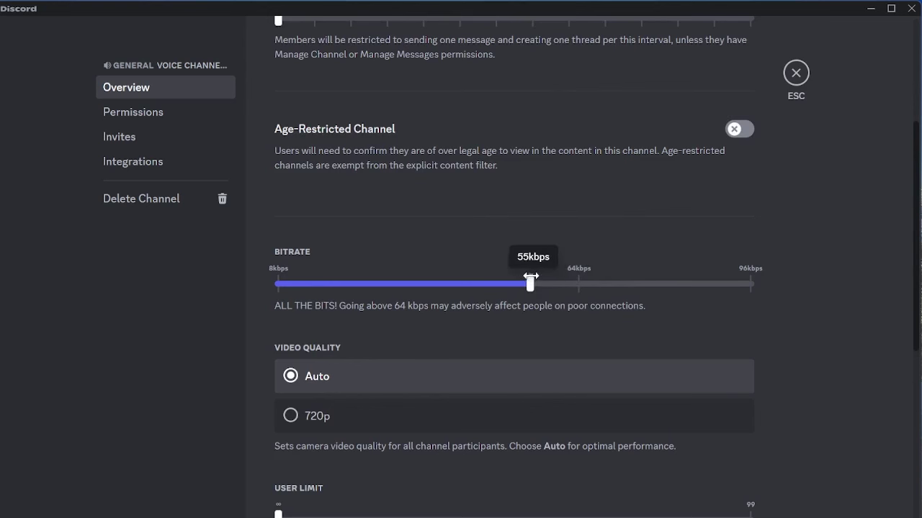
{"action": "left_click", "coordinate": [796, 73]}
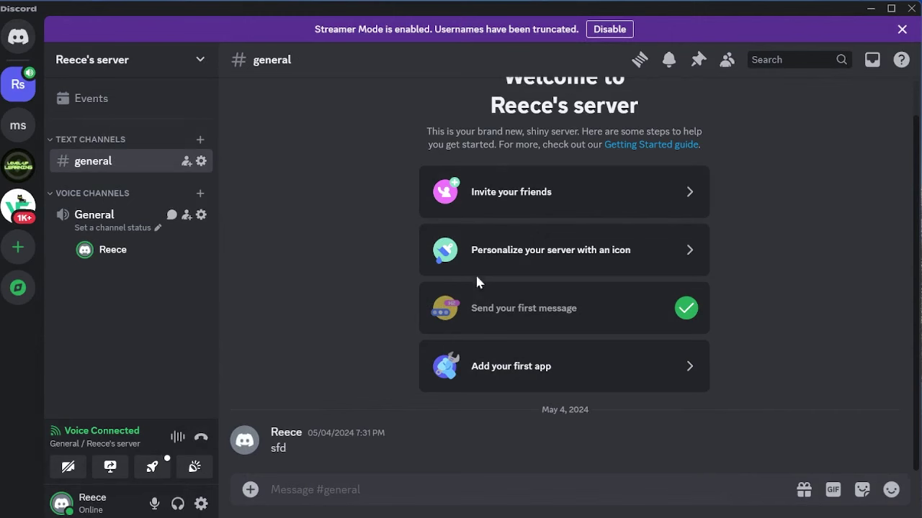
Set the audio subsystem to Legacy in the Voice & Video user settings, confirm the change, and close Discord.
{"action": "left_click", "coordinate": [202, 505]}
{"action": "scroll", "coordinate": [132, 309], "scroll_direction": "down", "scroll_amount": 5}
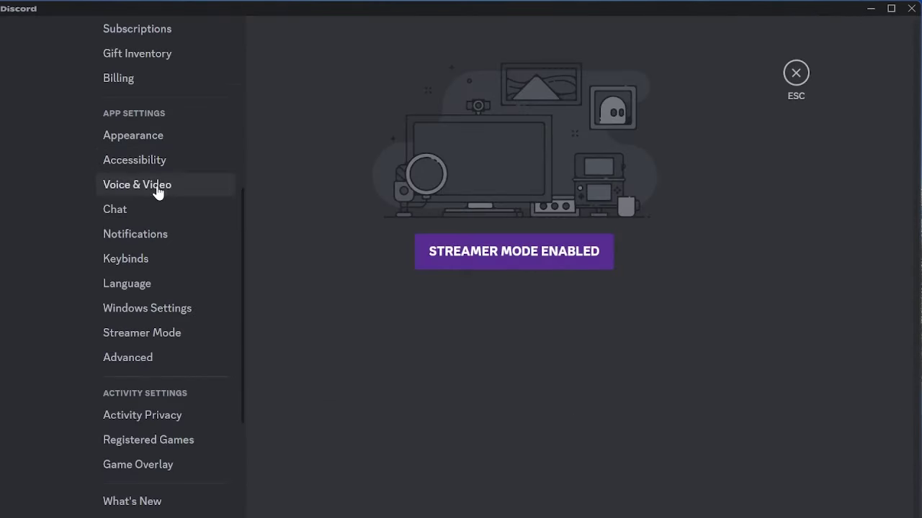
{"action": "left_click", "coordinate": [158, 189]}
{"action": "scroll", "coordinate": [341, 216], "scroll_direction": "down", "scroll_amount": 20}
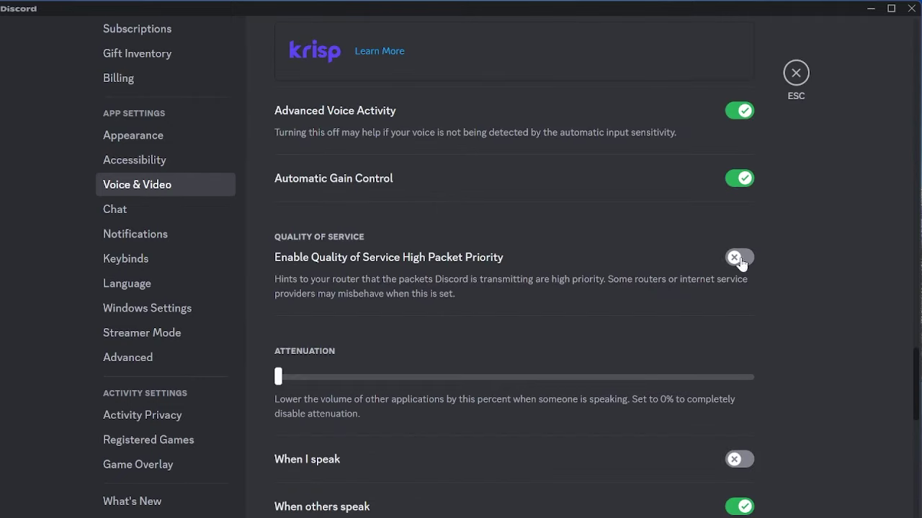
{"action": "scroll", "coordinate": [525, 305], "scroll_direction": "down", "scroll_amount": 6}
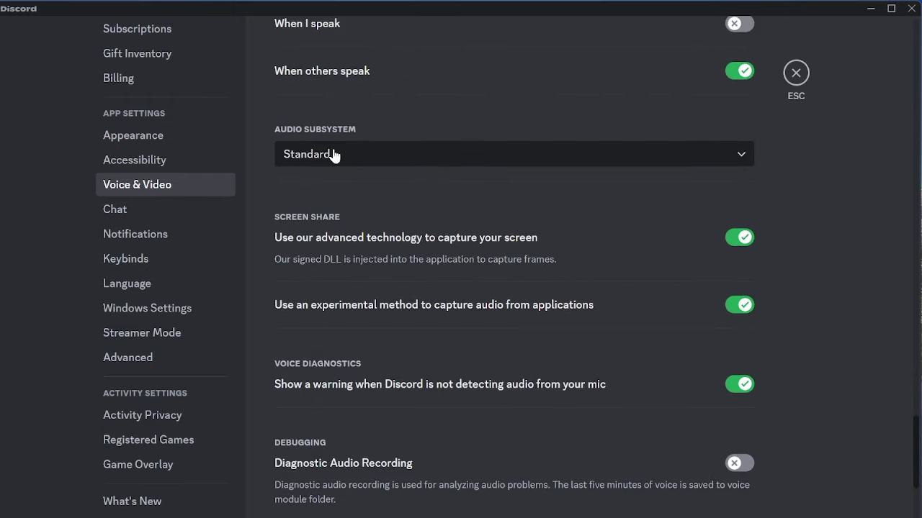
{"action": "left_click", "coordinate": [345, 159]}
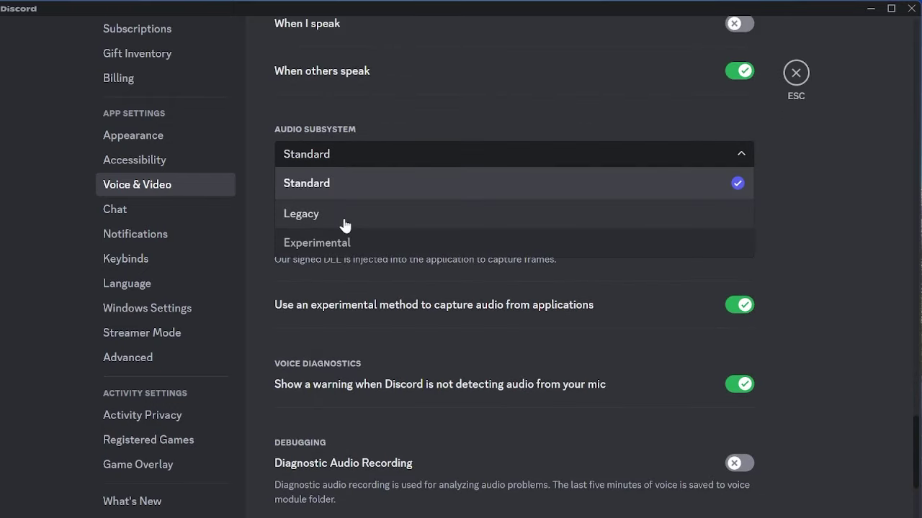
{"action": "left_click", "coordinate": [342, 217]}
{"action": "left_click", "coordinate": [570, 310]}
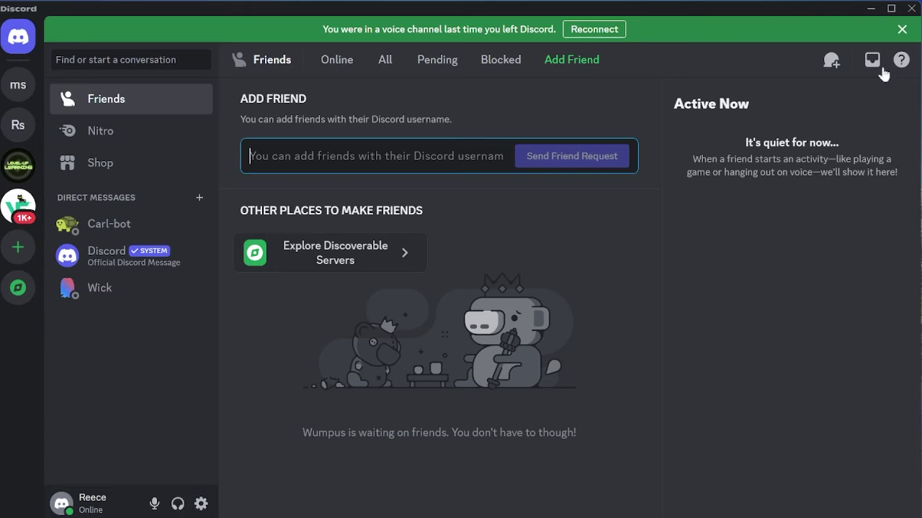
{"action": "left_click", "coordinate": [913, 8]}
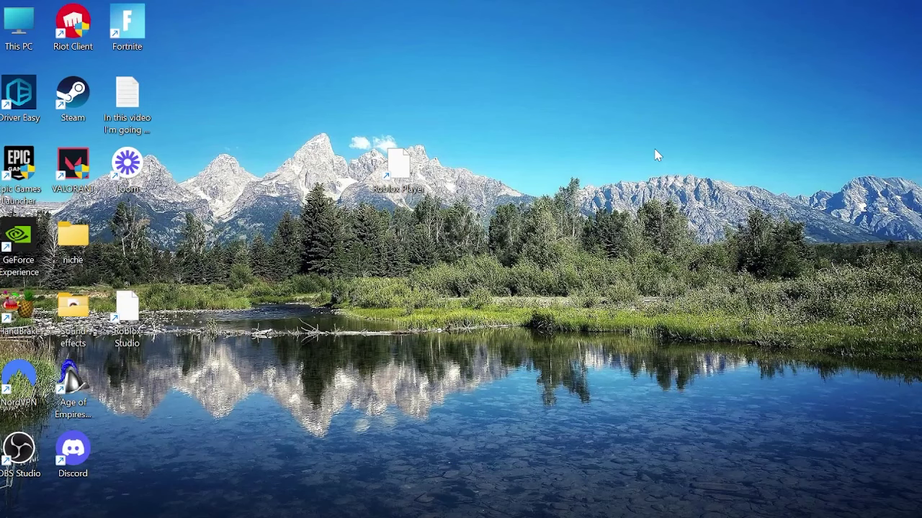
Search Windows for cmd and run Command Prompt as administrator.
{"action": "key", "text": "super"}
{"action": "type", "text": "cmd"}
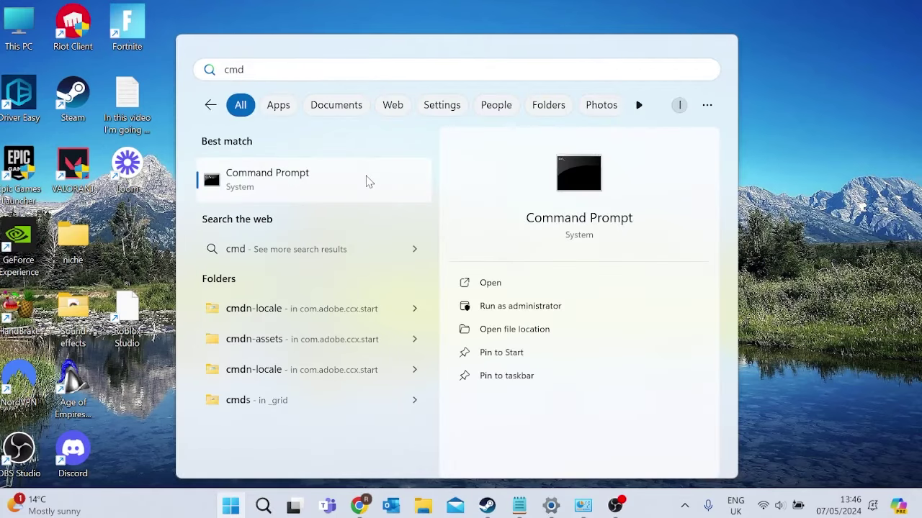
{"action": "right_click", "coordinate": [366, 182]}
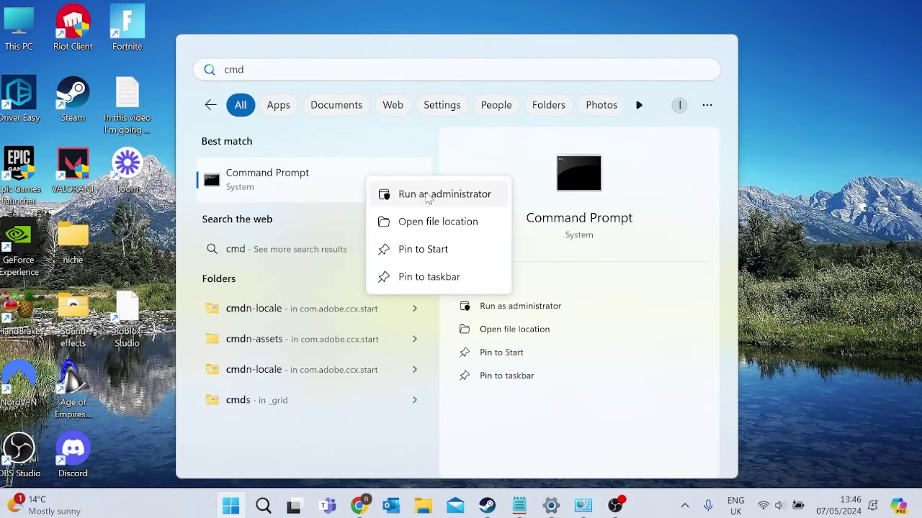
{"action": "left_click", "coordinate": [429, 194]}
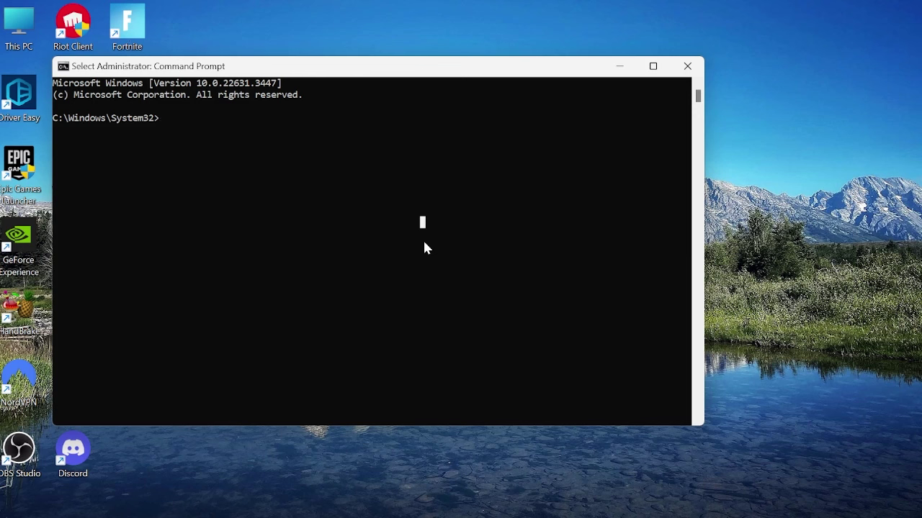
Flush the DNS cache with ipconfig /flushdns and close Command Prompt.
{"action": "type", "text": "ipconfig"}
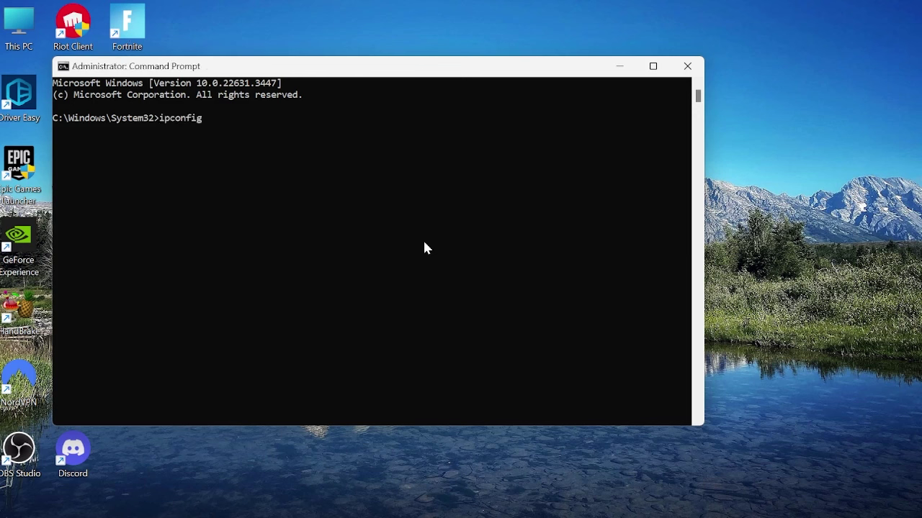
{"action": "type", "text": " /flushdns"}
{"action": "key", "text": "Return"}
{"action": "left_click", "coordinate": [688, 67]}
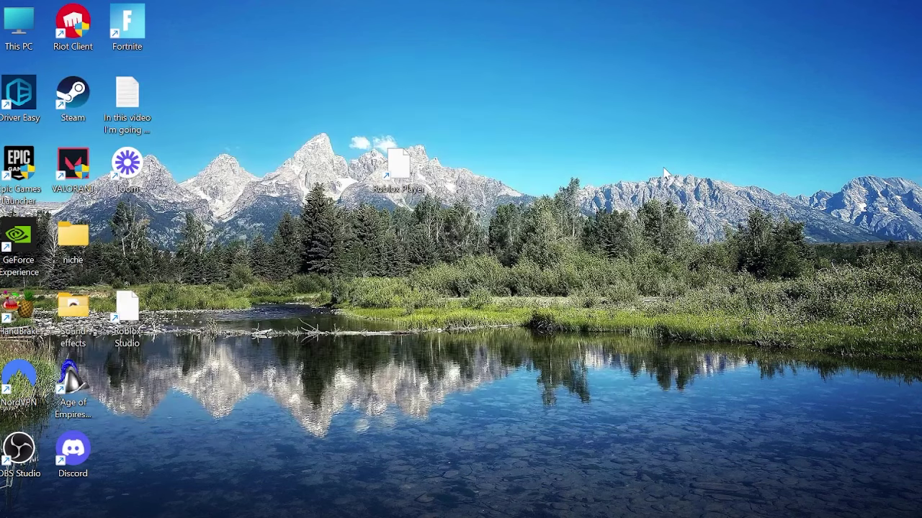
Open Windows Settings and check the VPN connections under Network & internet.
{"action": "key", "text": "super"}
{"action": "type", "text": "settings"}
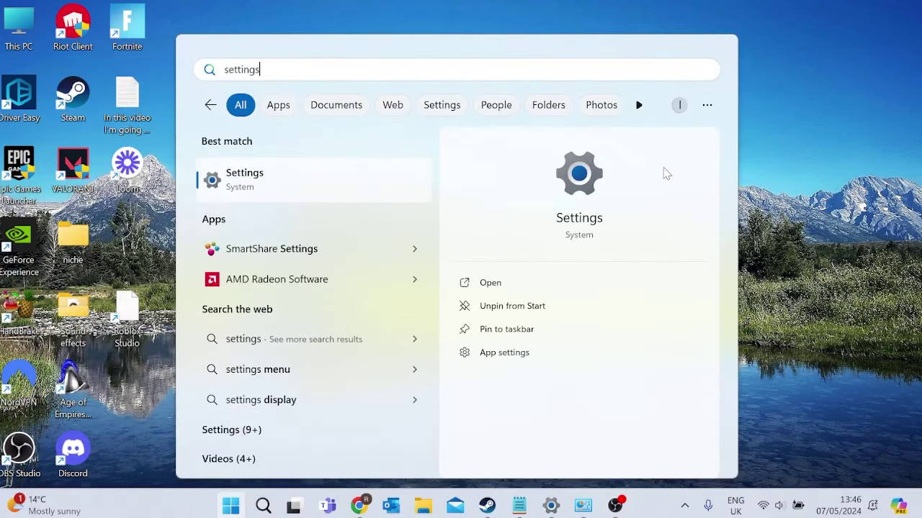
{"action": "left_click", "coordinate": [291, 182]}
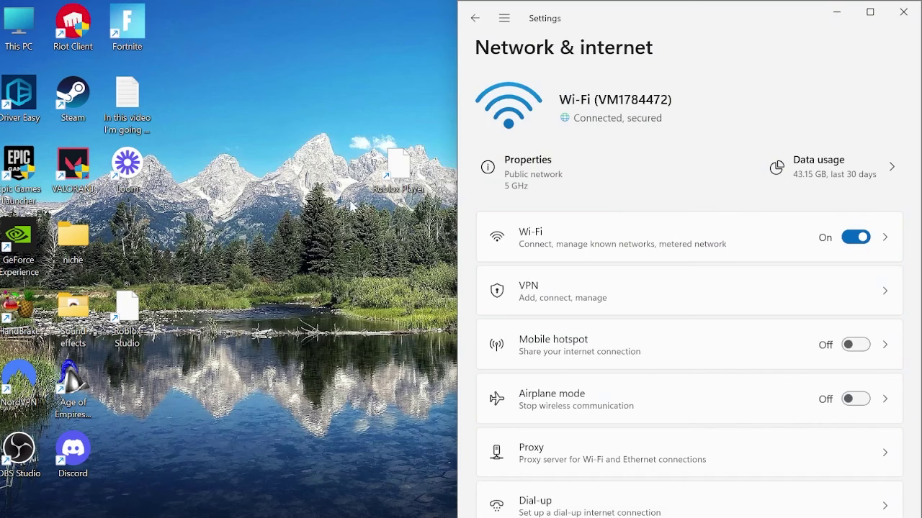
{"action": "left_click", "coordinate": [561, 293]}
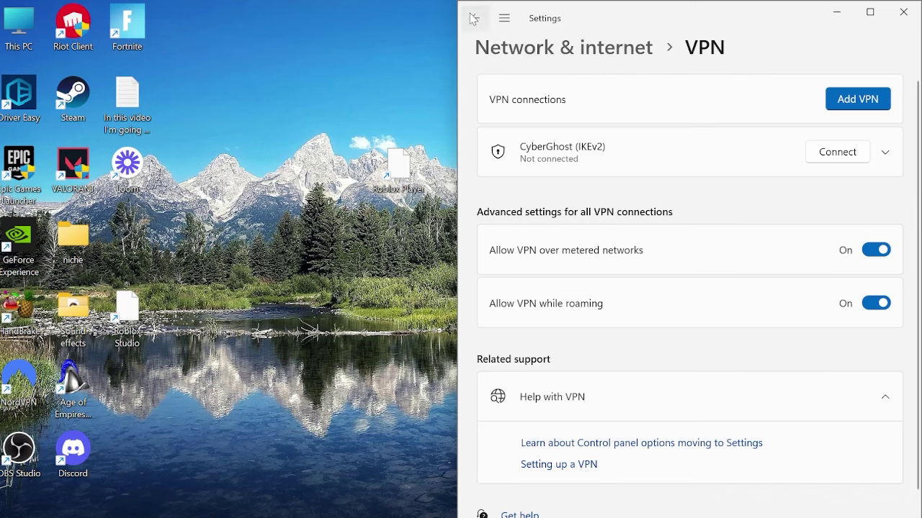
Check the proxy setup under Network & internet and close Settings.
{"action": "left_click", "coordinate": [528, 50]}
{"action": "scroll", "coordinate": [576, 345], "scroll_direction": "down", "scroll_amount": 2}
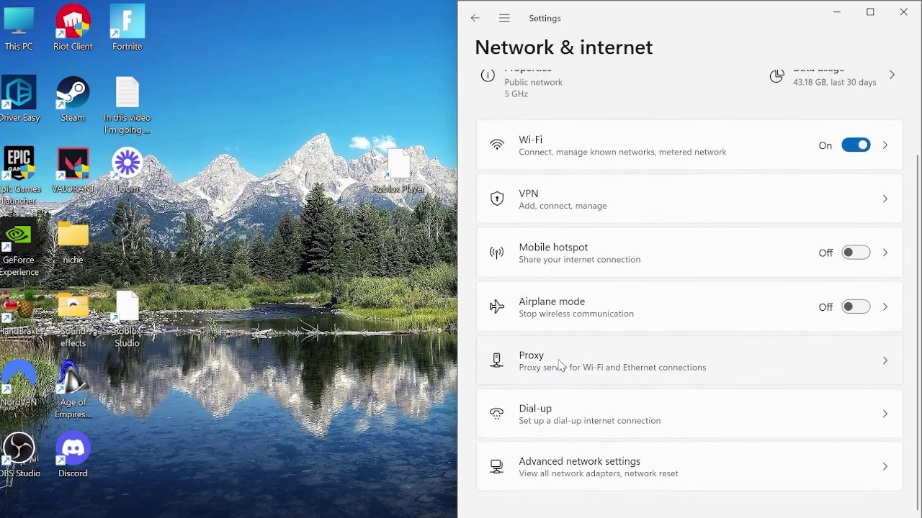
{"action": "left_click", "coordinate": [560, 365]}
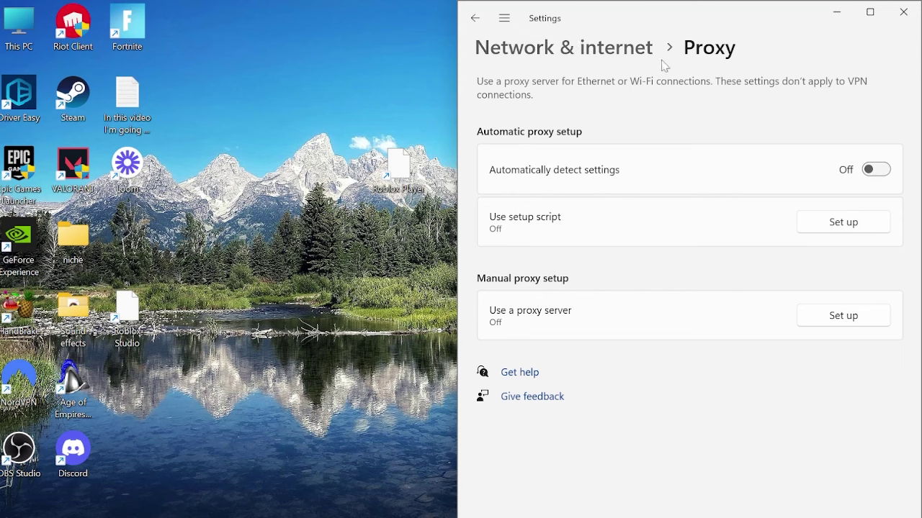
{"action": "left_click", "coordinate": [903, 13]}
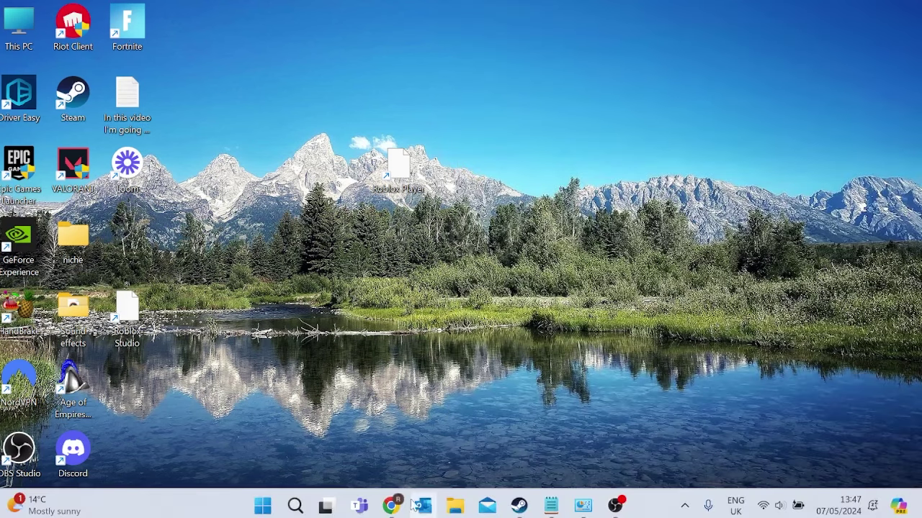
Go to drivereasy.com in Chrome and find the free Lite edition in the product comparison.
{"action": "left_click", "coordinate": [393, 507]}
{"action": "left_click", "coordinate": [310, 46]}
{"action": "type", "text": "dri"}
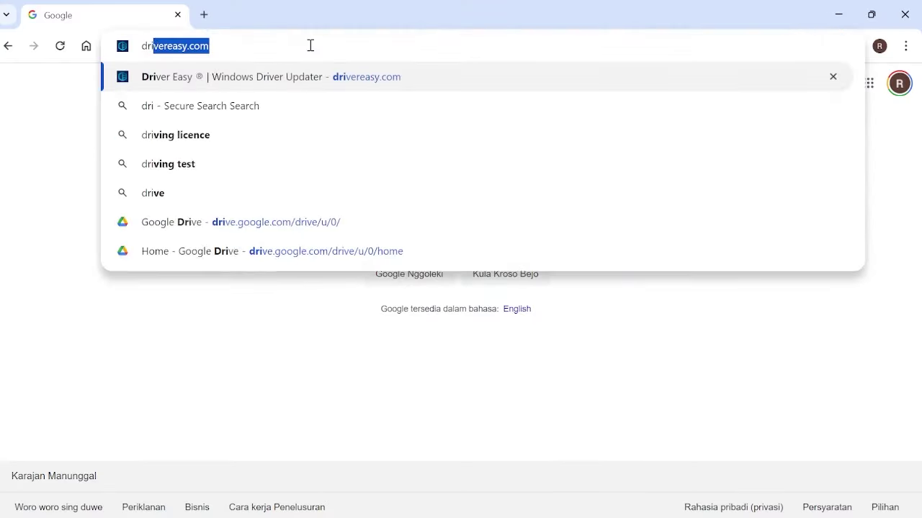
{"action": "key", "text": "Return"}
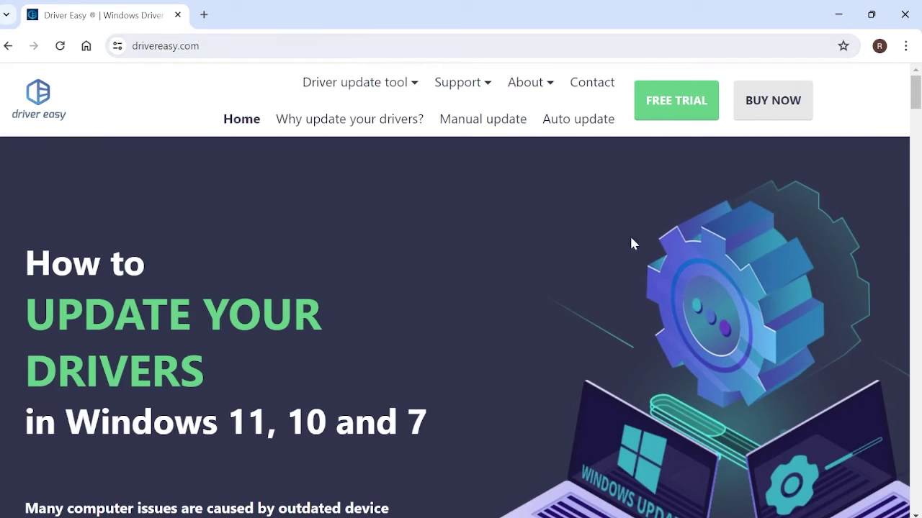
{"action": "scroll", "coordinate": [473, 264], "scroll_direction": "down", "scroll_amount": 20}
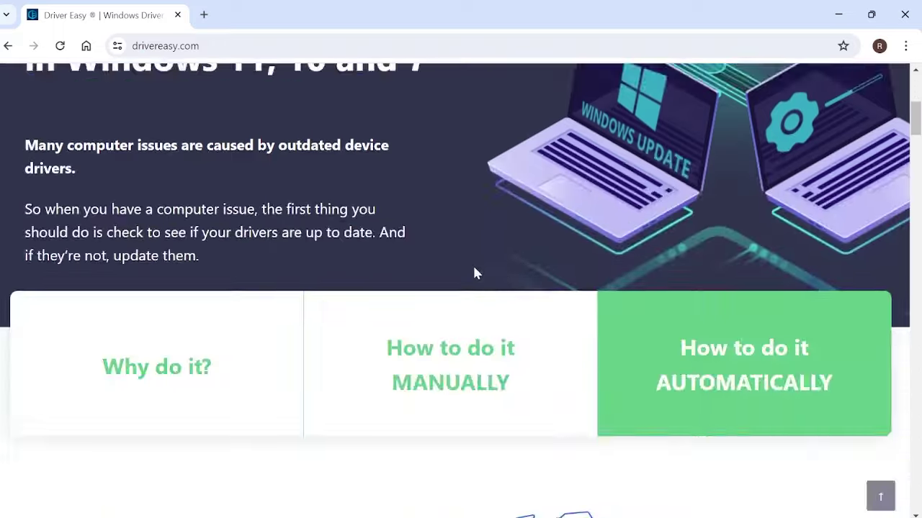
{"action": "scroll", "coordinate": [408, 283], "scroll_direction": "down", "scroll_amount": 10}
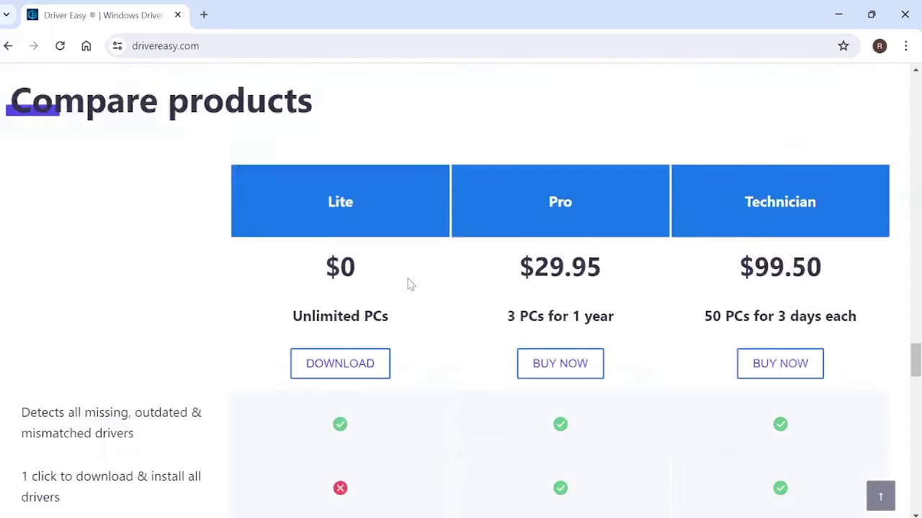
{"action": "left_click", "coordinate": [346, 227]}
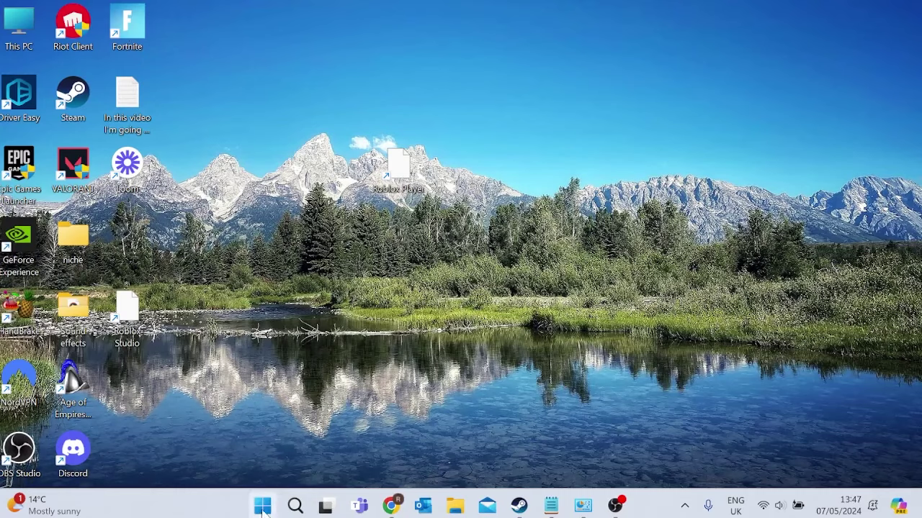
Launch Driver Easy from Windows search and scan the computer for outdated drivers.
{"action": "key", "text": "super"}
{"action": "type", "text": "driver"}
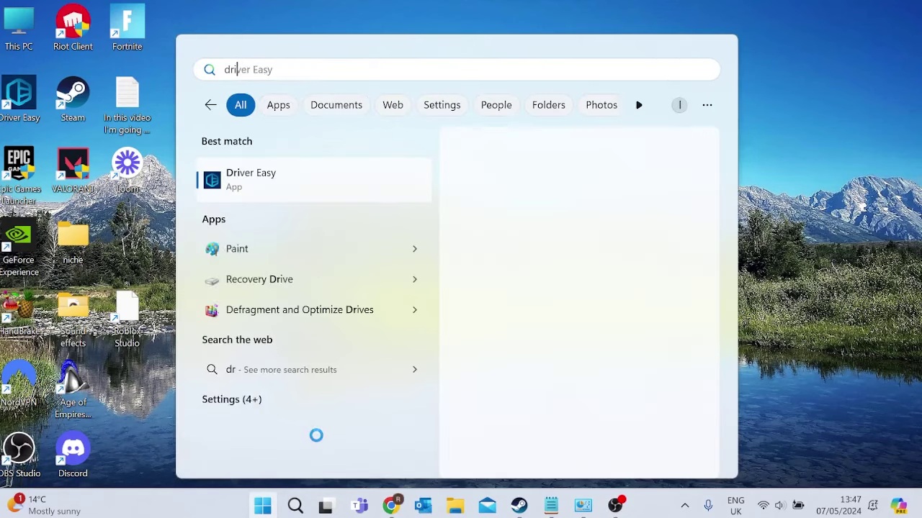
{"action": "left_click", "coordinate": [313, 183]}
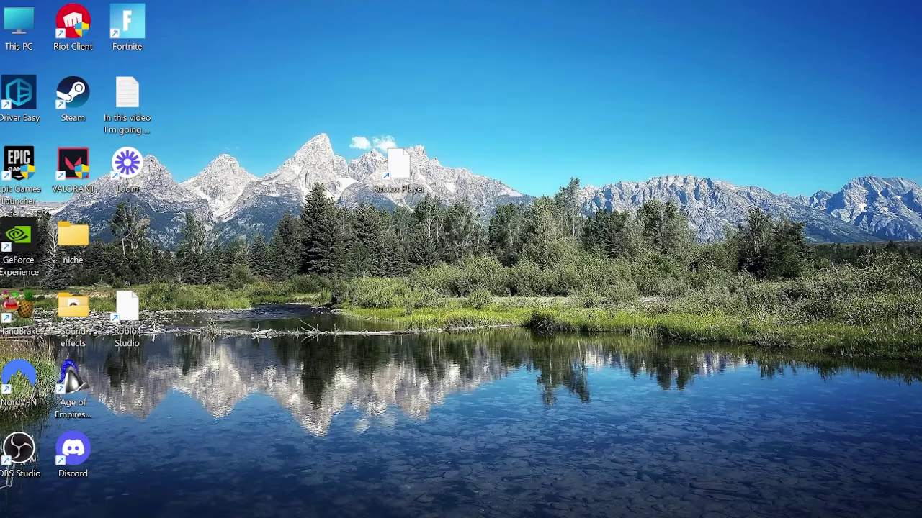
{"action": "left_click", "coordinate": [515, 337]}
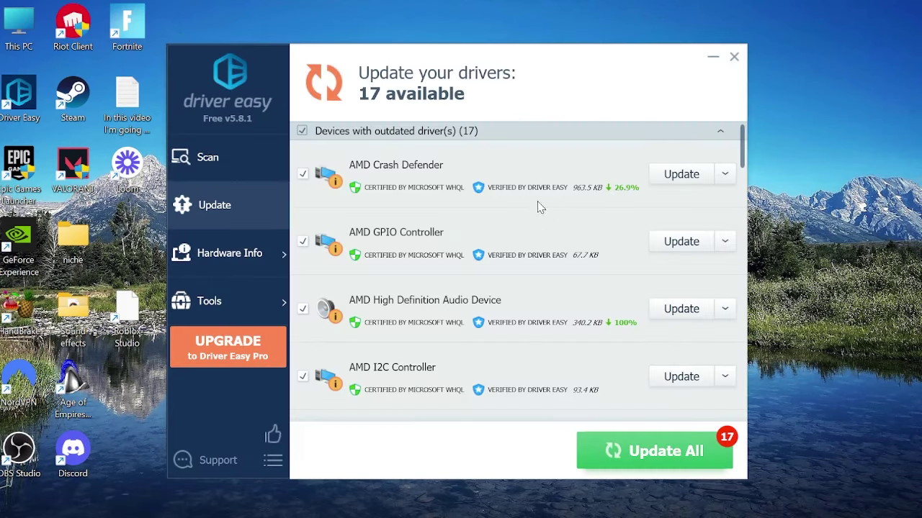
Review the list of outdated drivers and start the update for AMD Crash Defender.
{"action": "scroll", "coordinate": [541, 220], "scroll_direction": "down", "scroll_amount": 3}
{"action": "scroll", "coordinate": [544, 238], "scroll_direction": "down", "scroll_amount": 1}
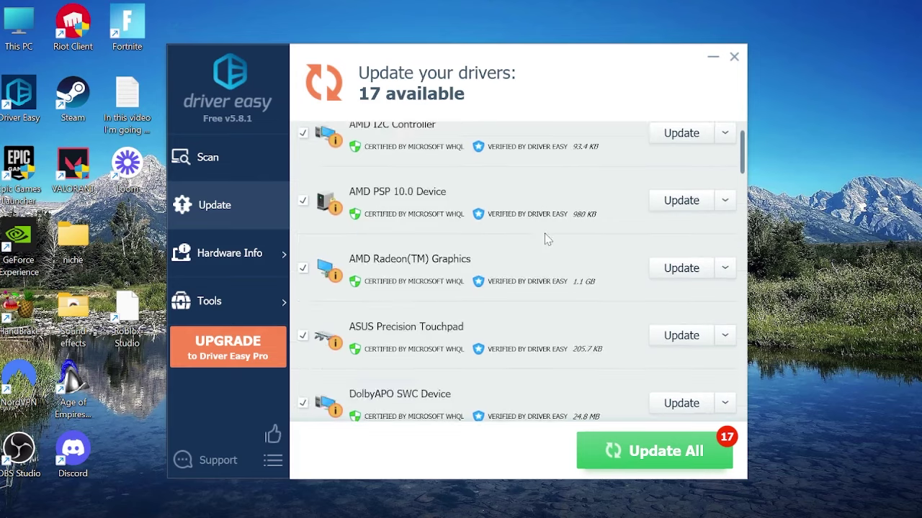
{"action": "scroll", "coordinate": [539, 255], "scroll_direction": "up", "scroll_amount": 5}
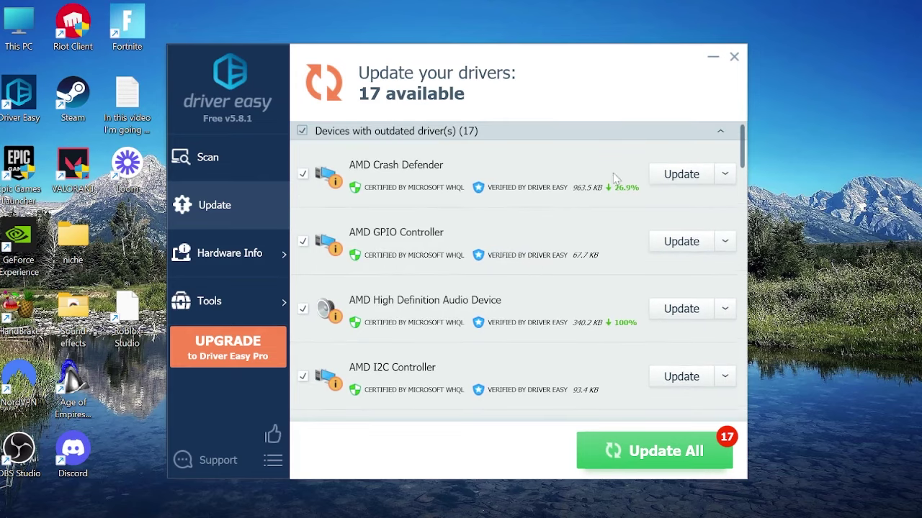
{"action": "left_click", "coordinate": [679, 180]}
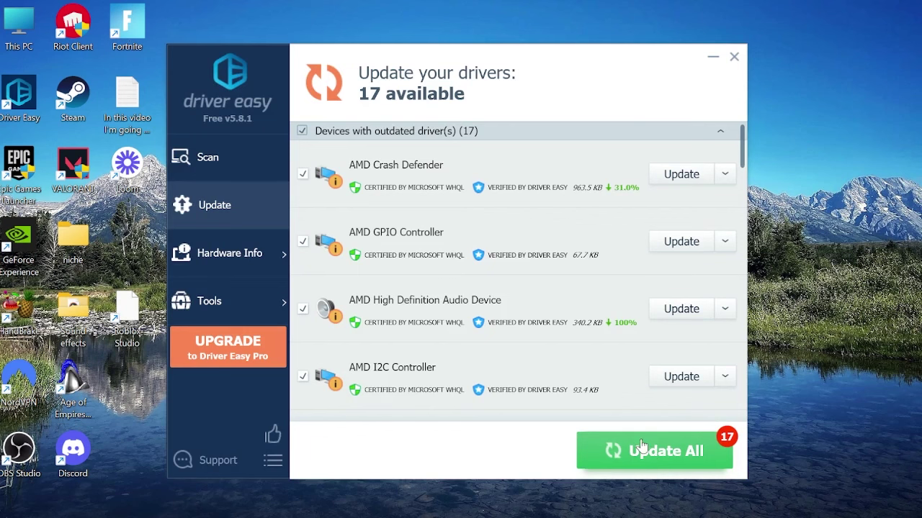
{"action": "scroll", "coordinate": [588, 289], "scroll_direction": "down", "scroll_amount": 1}
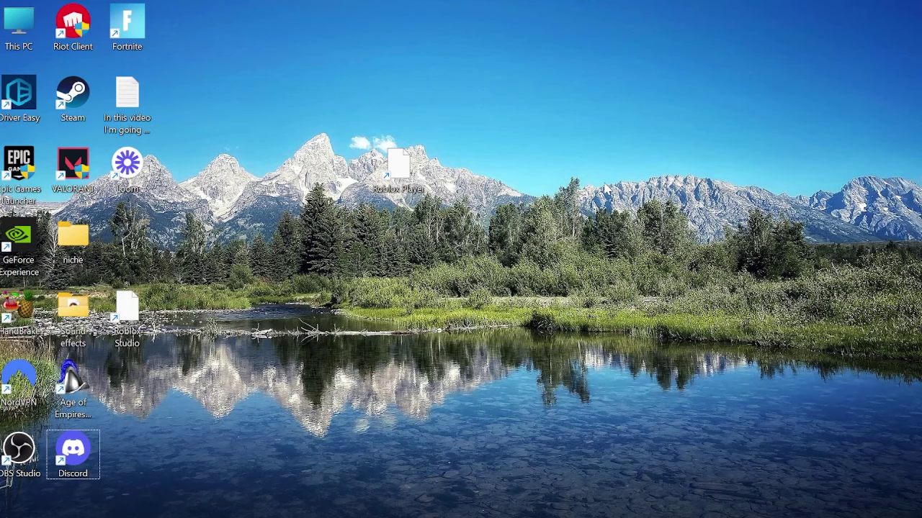
Open Control Panel from Windows search and go through the network status page to the network adapter settings.
{"action": "key", "text": "super"}
{"action": "type", "text": "cont"}
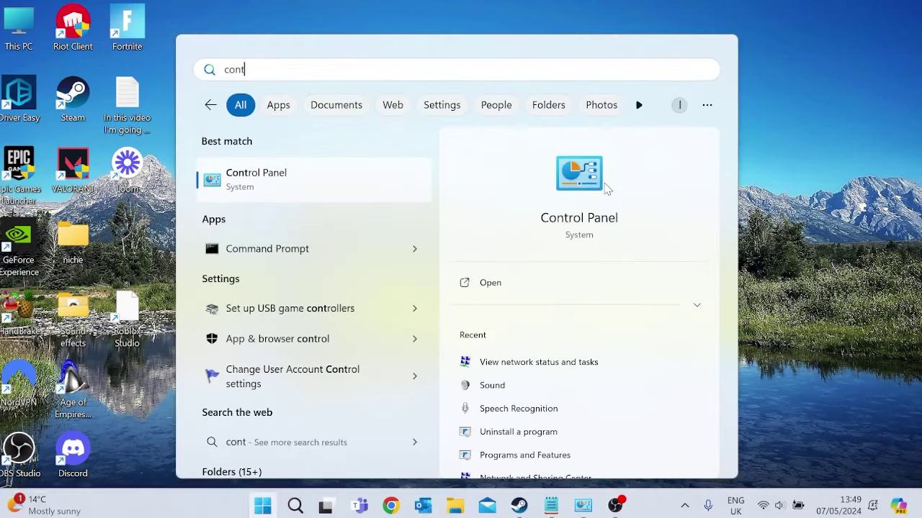
{"action": "left_click", "coordinate": [341, 181]}
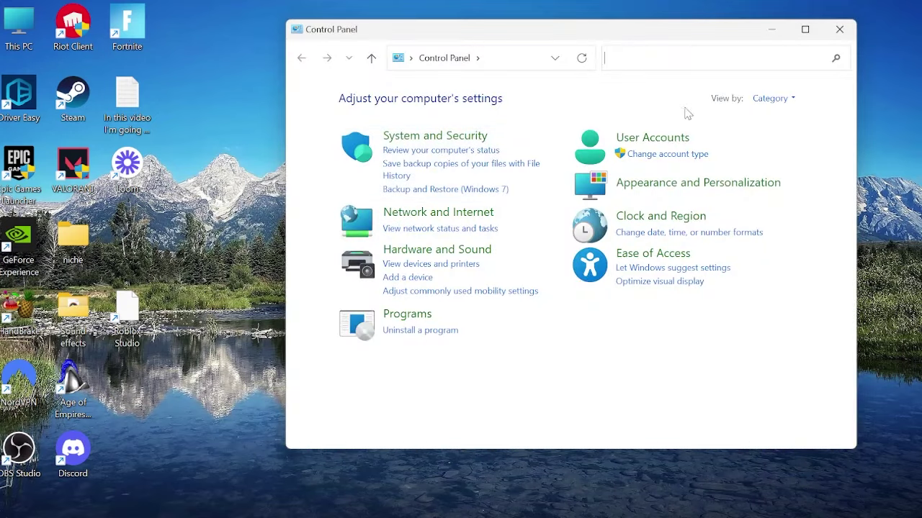
{"action": "left_click", "coordinate": [769, 99]}
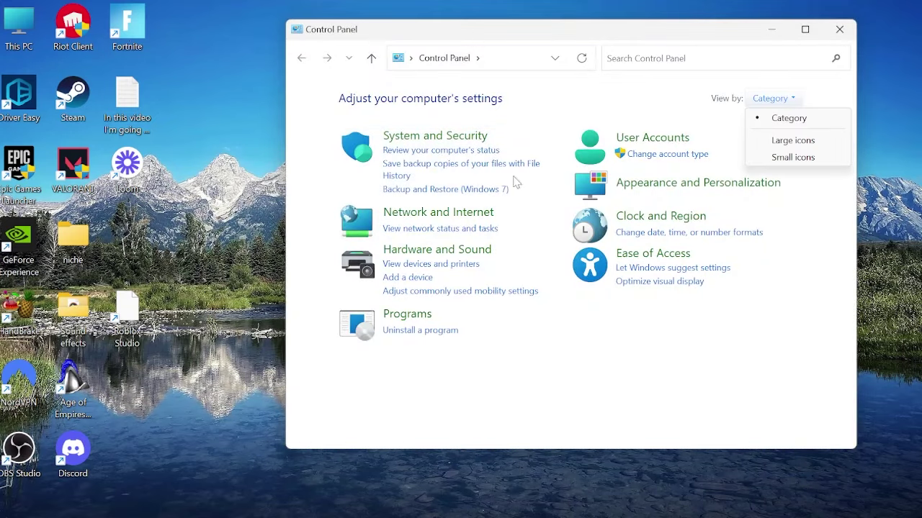
{"action": "left_click", "coordinate": [419, 232]}
{"action": "left_click", "coordinate": [422, 229]}
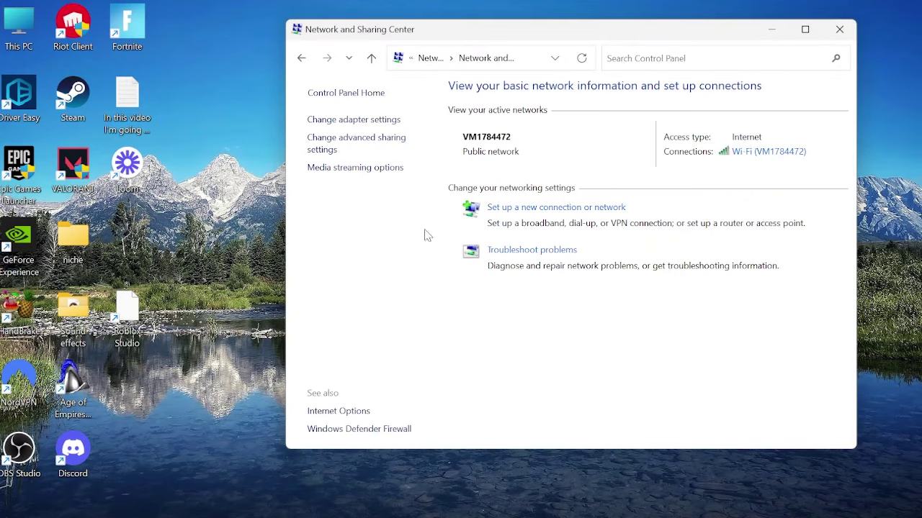
{"action": "left_click", "coordinate": [362, 123]}
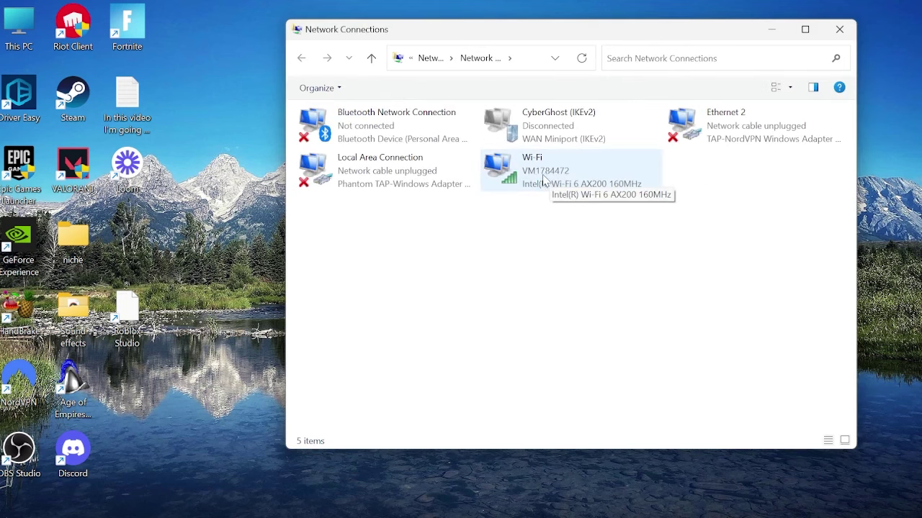
Open the Internet Protocol Version 4 (TCP/IPv4) properties of the Wi-Fi adapter.
{"action": "right_click", "coordinate": [543, 177]}
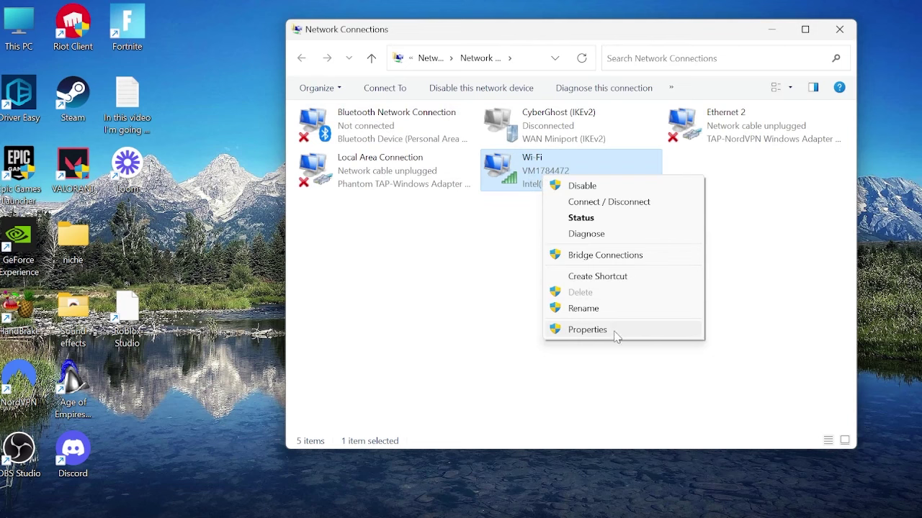
{"action": "left_click", "coordinate": [587, 330]}
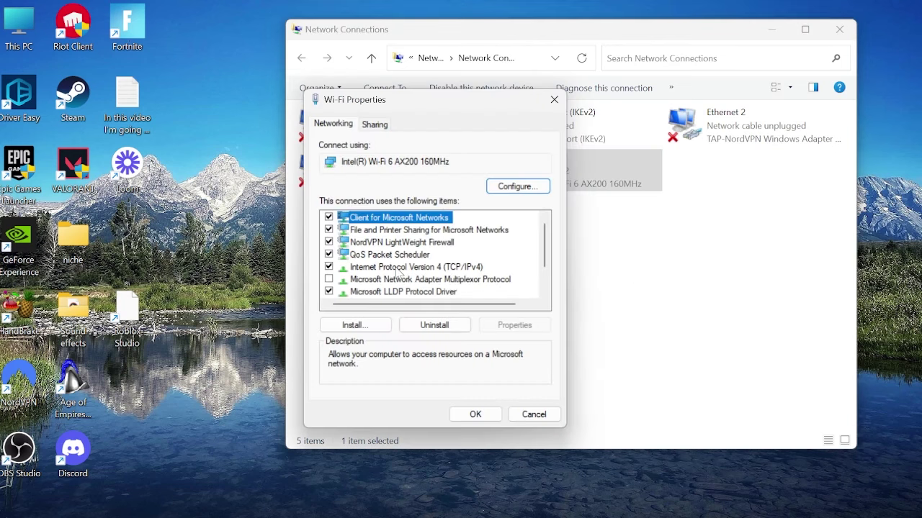
{"action": "left_click", "coordinate": [397, 268]}
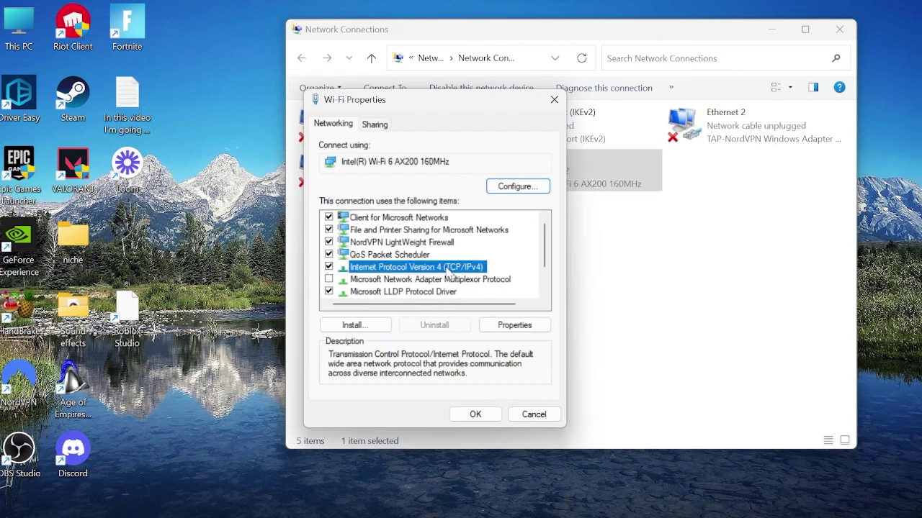
{"action": "left_click", "coordinate": [515, 325]}
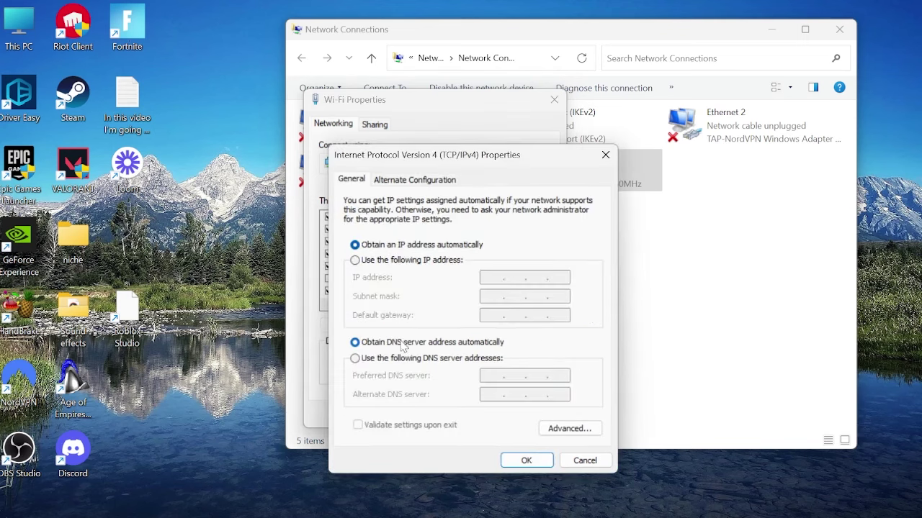
Set the preferred DNS server to 8.8.8.8 and the alternate to 8.8.4.4, and close the network windows.
{"action": "left_click", "coordinate": [355, 358]}
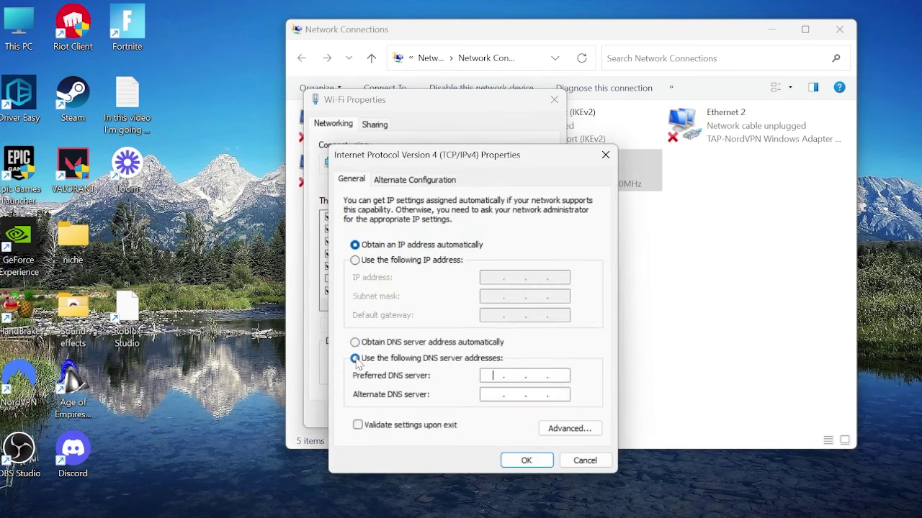
{"action": "left_click", "coordinate": [497, 374]}
{"action": "type", "text": "8.8.8.8"}
{"action": "left_click", "coordinate": [507, 393]}
{"action": "type", "text": "8.8"}
{"action": "type", "text": "4.4"}
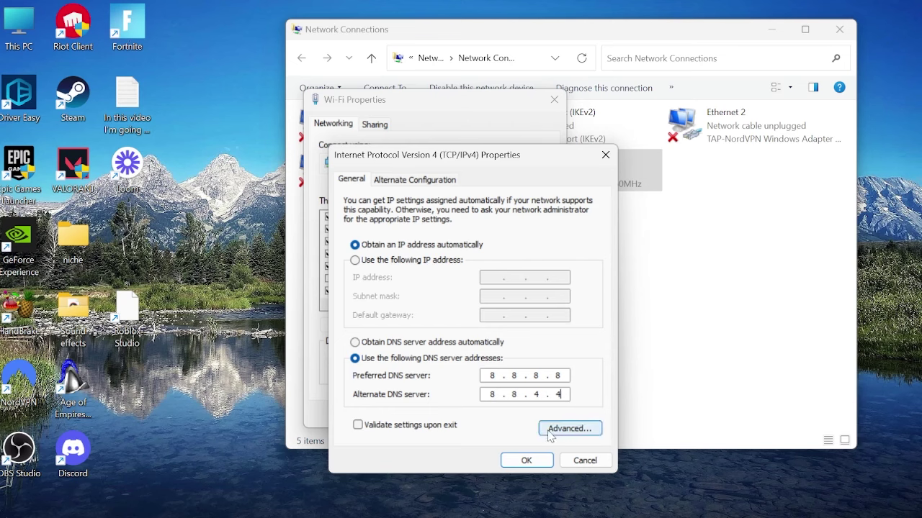
{"action": "left_click", "coordinate": [528, 460]}
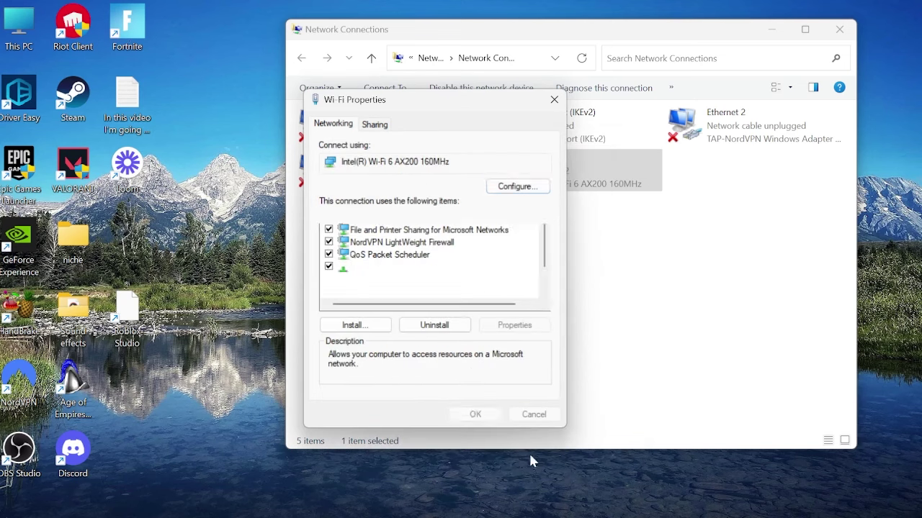
{"action": "left_click", "coordinate": [554, 100]}
{"action": "left_click", "coordinate": [839, 30]}
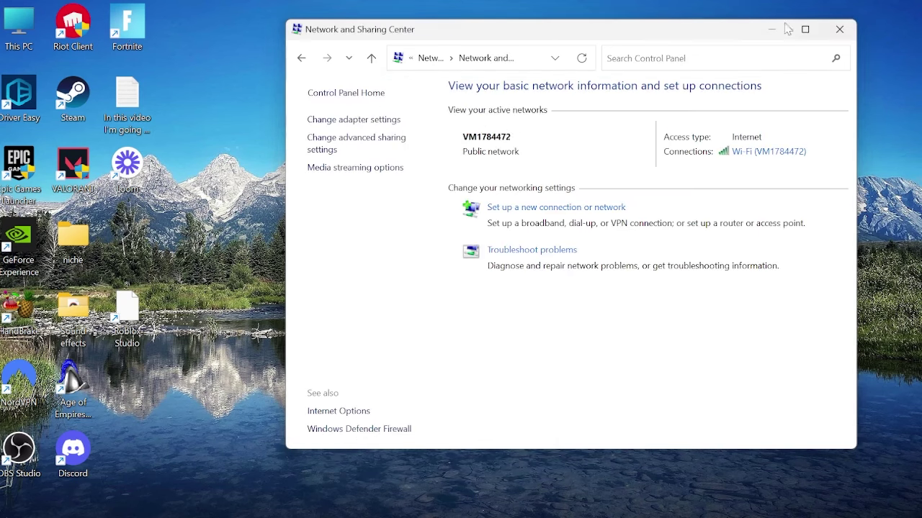
{"action": "left_click", "coordinate": [839, 29]}
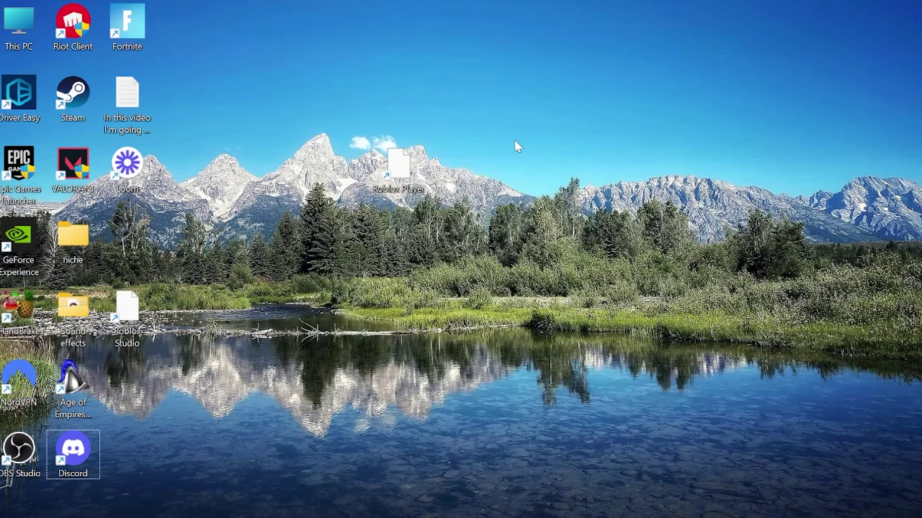
Open Windows Defender Firewall's allowed apps list from Windows search, unlock it for changes and look for Discord.
{"action": "key", "text": "super"}
{"action": "type", "text": "windows defe"}
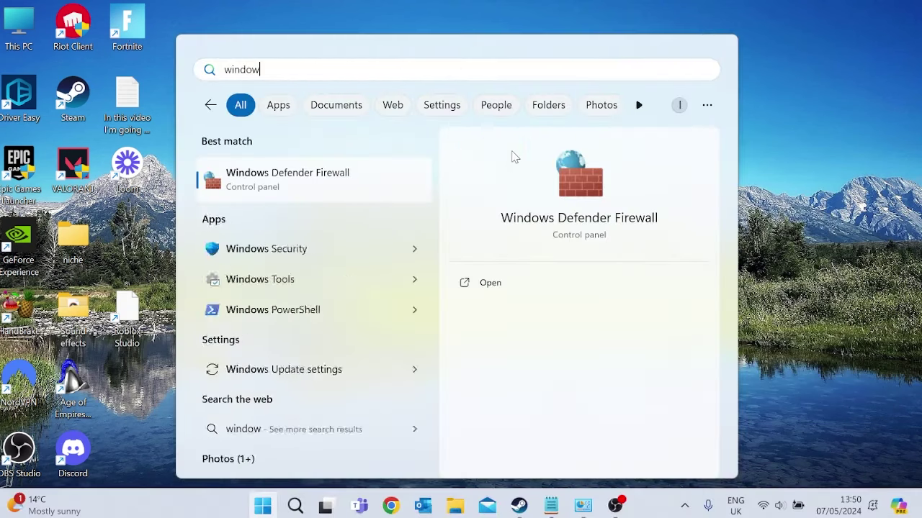
{"action": "left_click", "coordinate": [344, 182]}
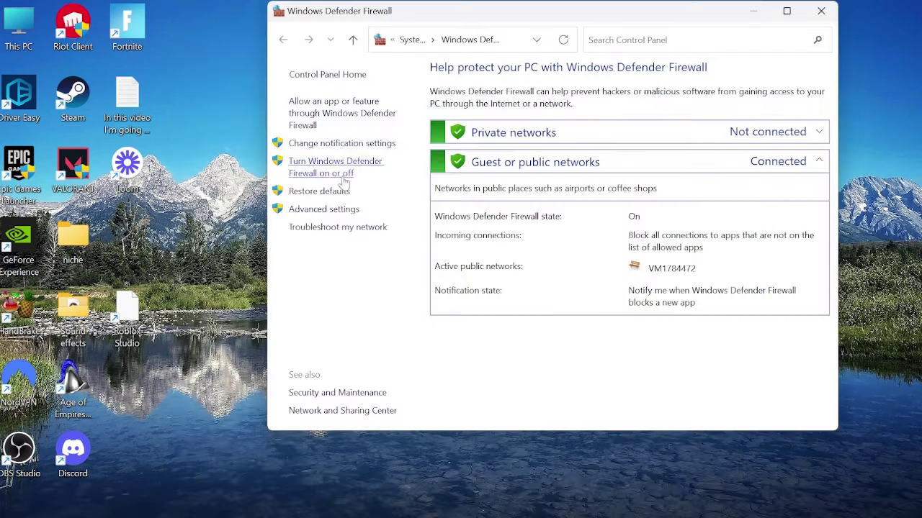
{"action": "left_click", "coordinate": [353, 114]}
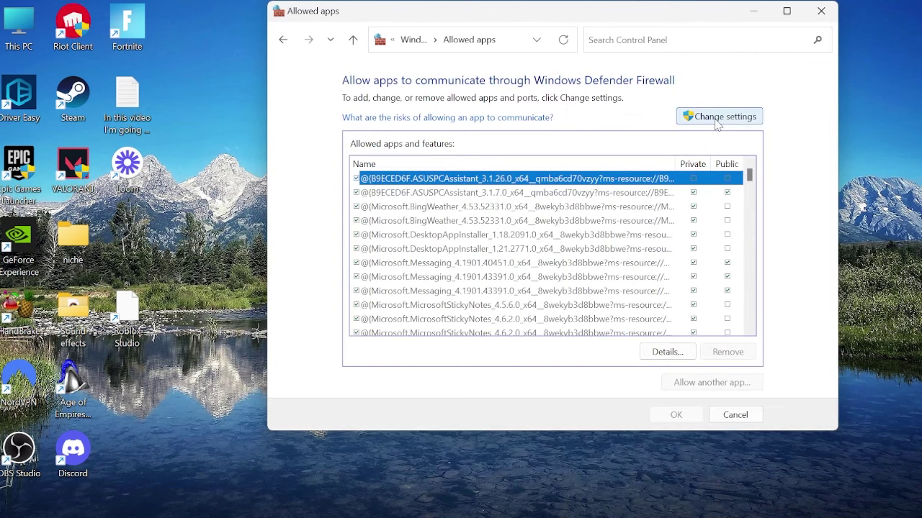
{"action": "left_click", "coordinate": [716, 118]}
{"action": "scroll", "coordinate": [504, 256], "scroll_direction": "down", "scroll_amount": 15}
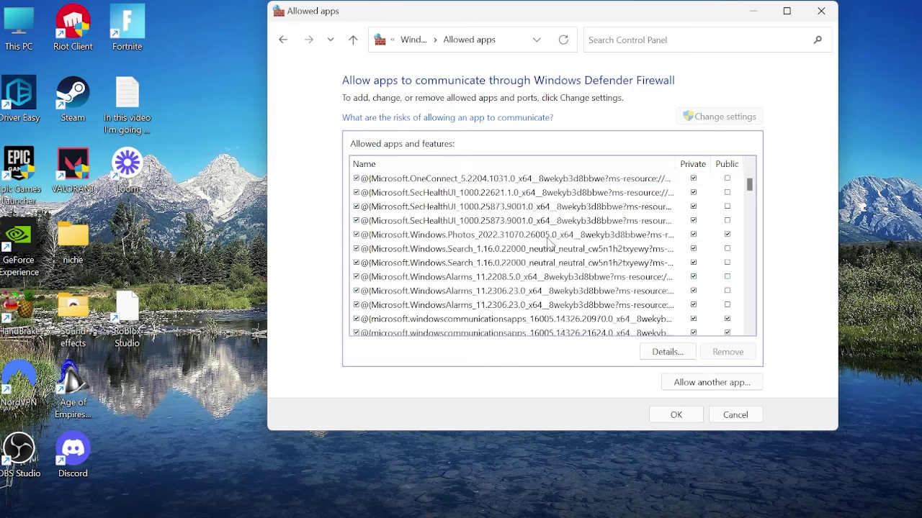
{"action": "scroll", "coordinate": [491, 256], "scroll_direction": "down", "scroll_amount": 4}
{"action": "scroll", "coordinate": [453, 249], "scroll_direction": "up", "scroll_amount": 1}
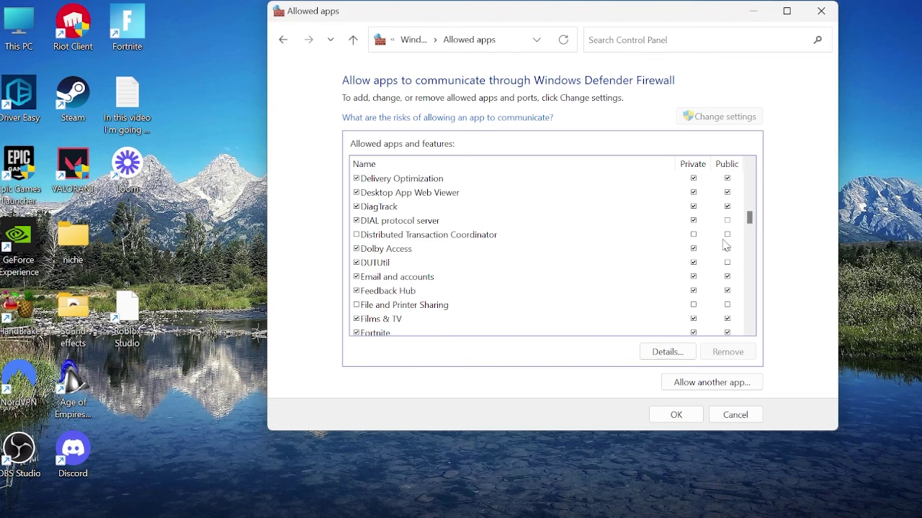
{"action": "left_click", "coordinate": [692, 386]}
{"action": "left_click", "coordinate": [657, 292]}
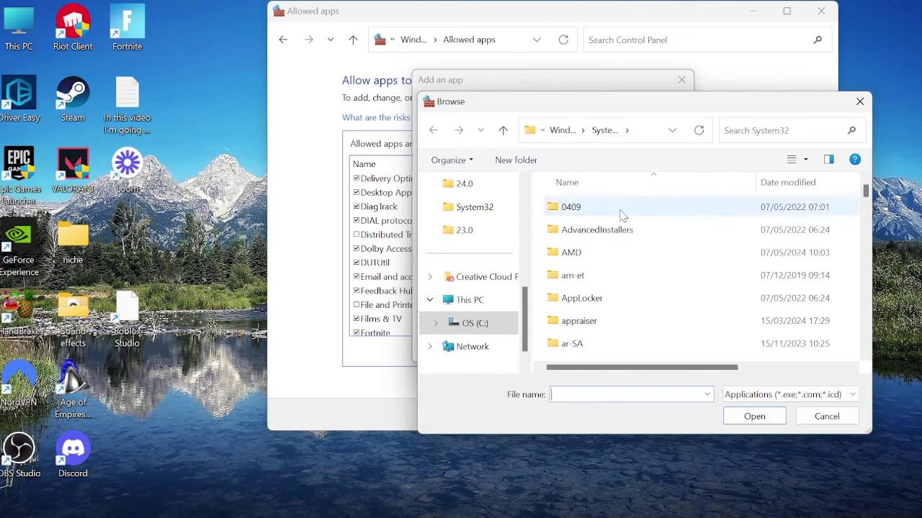
{"action": "left_click", "coordinate": [860, 101]}
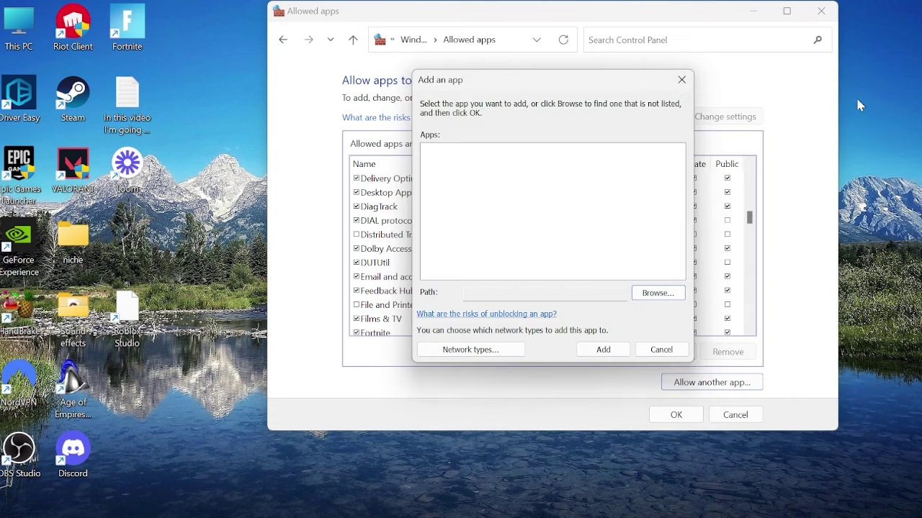
{"action": "left_click", "coordinate": [681, 80]}
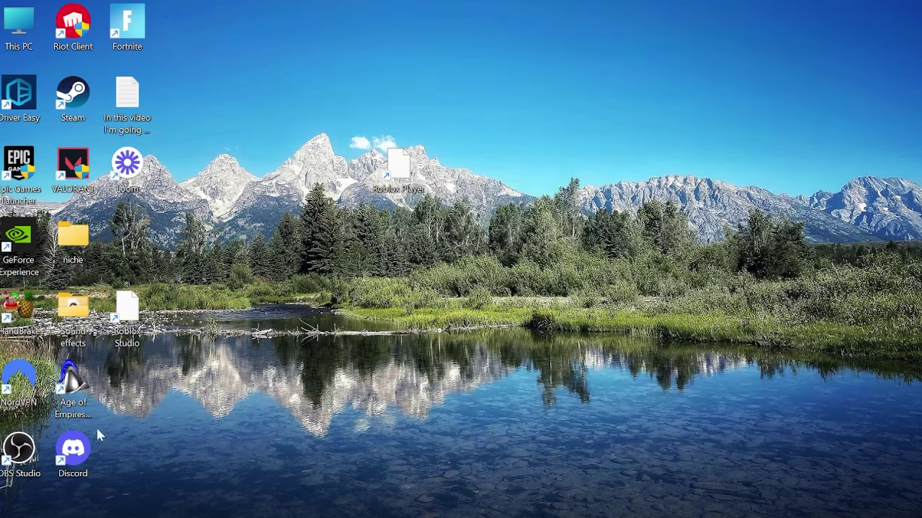
Open the file location of the Discord desktop shortcut and copy the folder path.
{"action": "left_click_drag", "start_coordinate": [73, 450], "coordinate": [377, 263]}
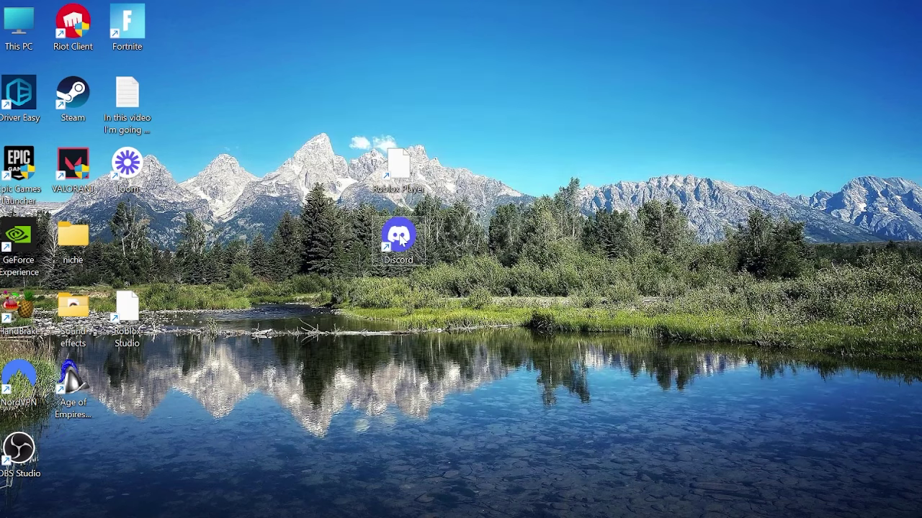
{"action": "right_click", "coordinate": [412, 238]}
{"action": "left_click", "coordinate": [440, 251]}
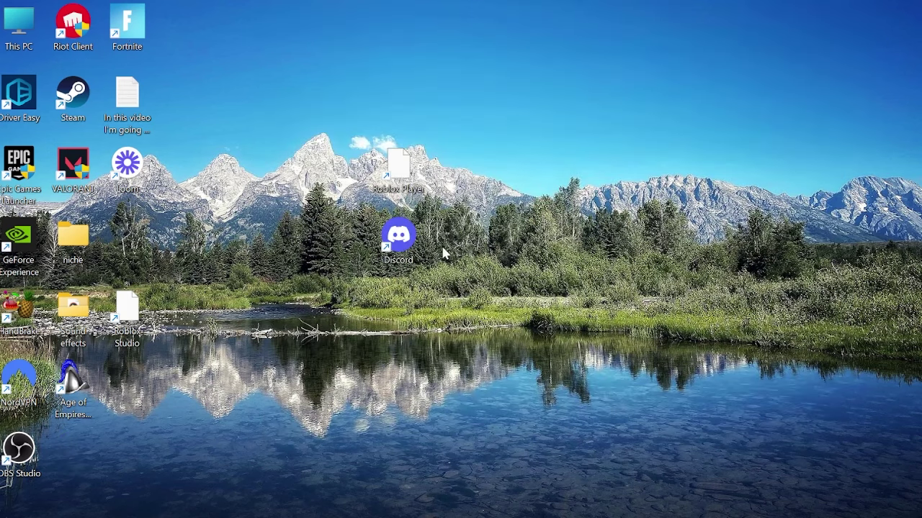
{"action": "left_click", "coordinate": [485, 50]}
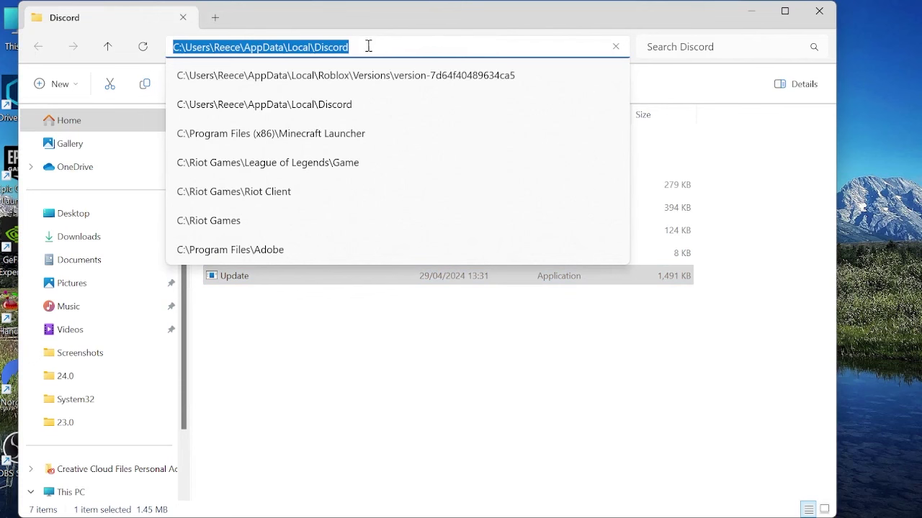
{"action": "key", "text": "ctrl+c"}
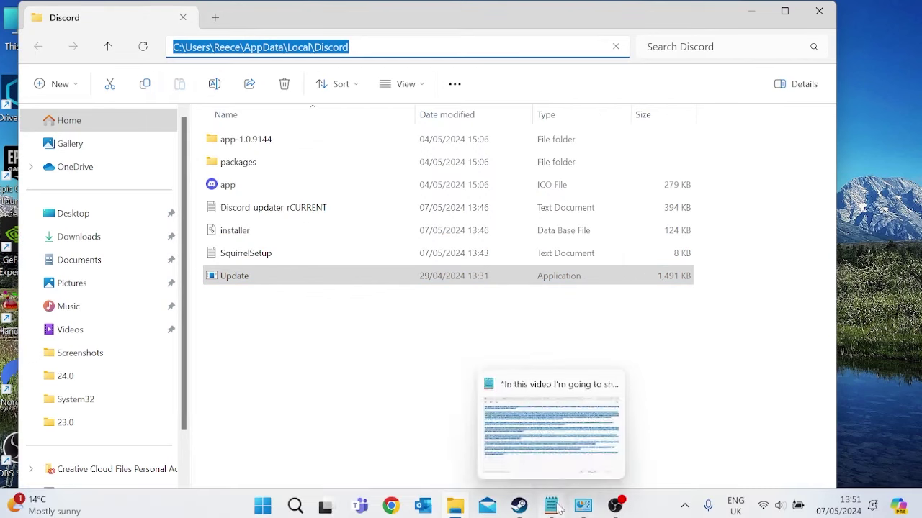
Add the Update application from the copied Discord folder path to the firewall's allowed apps.
{"action": "left_click", "coordinate": [585, 511]}
{"action": "left_click", "coordinate": [692, 383]}
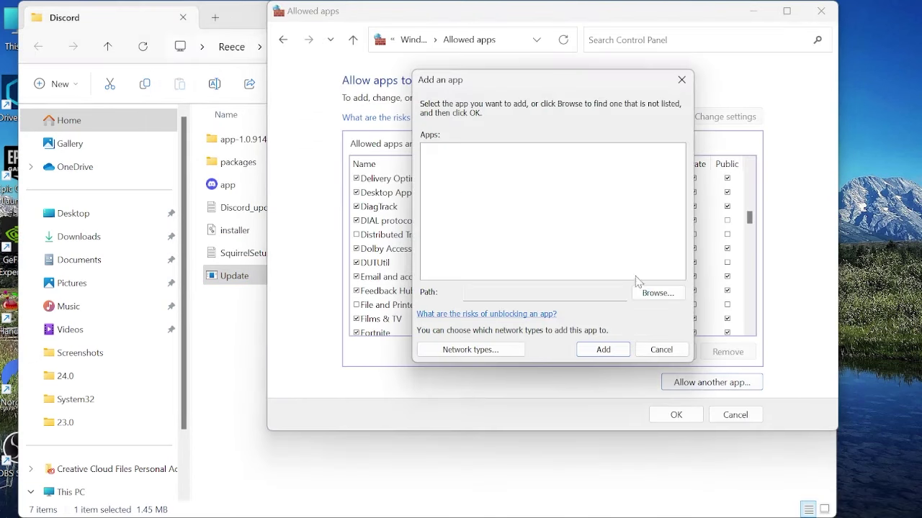
{"action": "left_click", "coordinate": [659, 291]}
{"action": "left_click", "coordinate": [637, 131]}
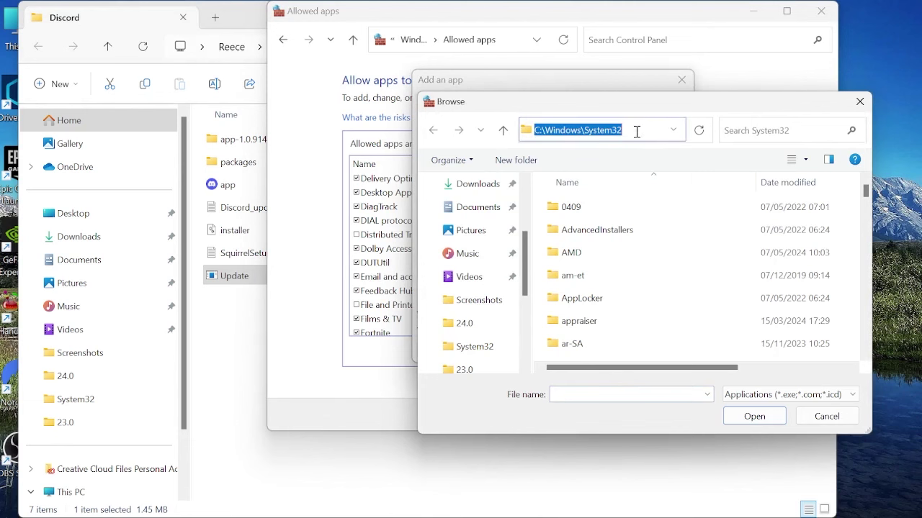
{"action": "key", "text": "ctrl+v"}
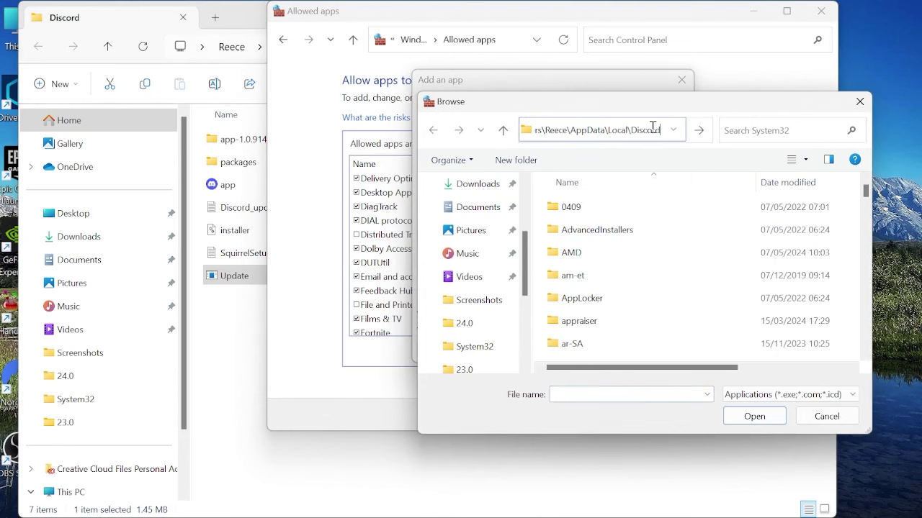
{"action": "key", "text": "Return"}
{"action": "left_click", "coordinate": [597, 255]}
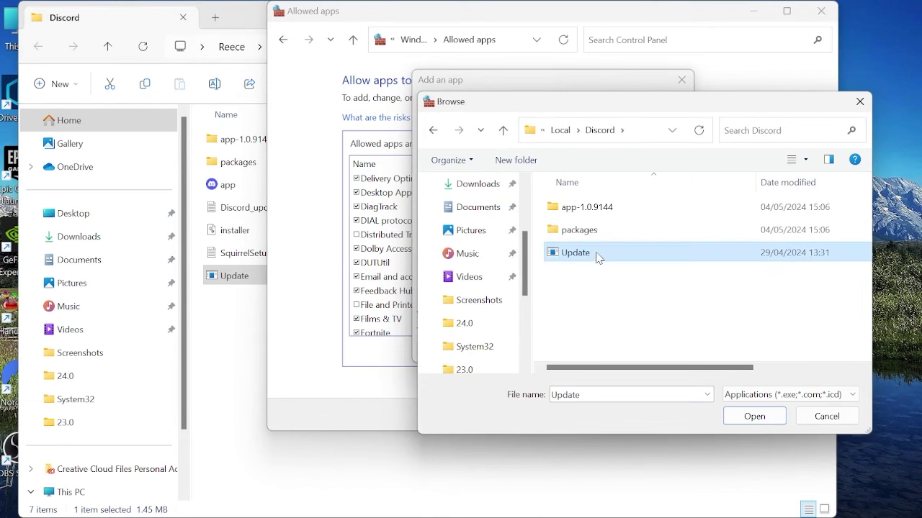
{"action": "left_click", "coordinate": [751, 416]}
{"action": "left_click", "coordinate": [601, 350]}
Locate the newly added Discord application in the firewall's allowed apps list.
{"action": "scroll", "coordinate": [615, 242], "scroll_direction": "down", "scroll_amount": 20}
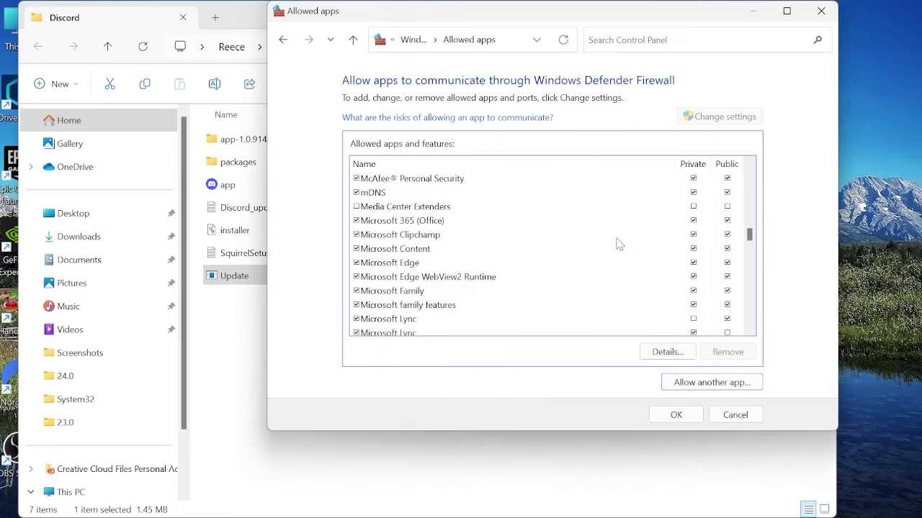
{"action": "scroll", "coordinate": [617, 242], "scroll_direction": "up", "scroll_amount": 10}
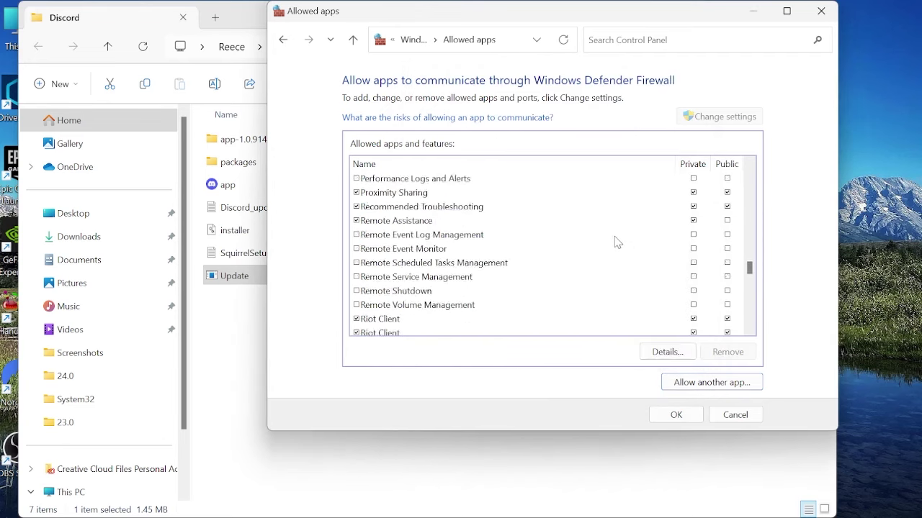